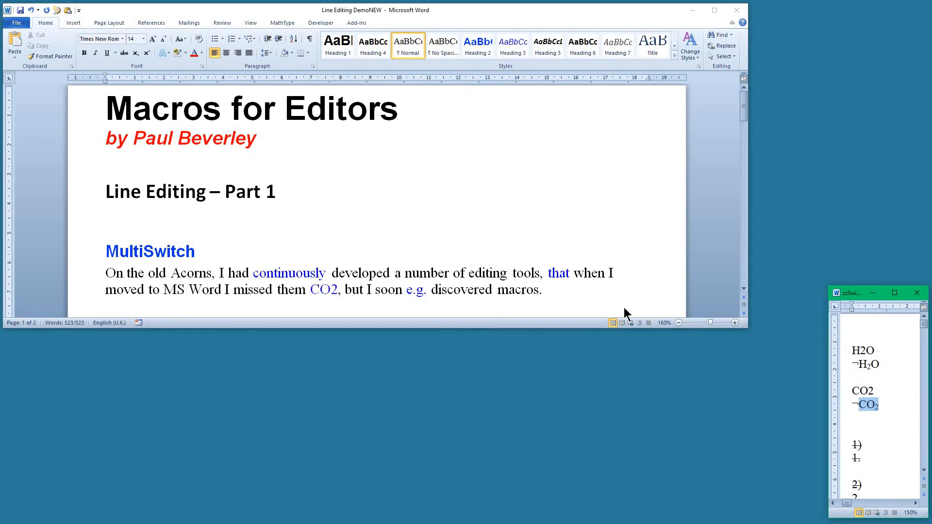
# - Replace "continuously" with "continually" in the MultiSwitch paragraph by running the MultiSwitch macro
pyautogui.click(893, 353)
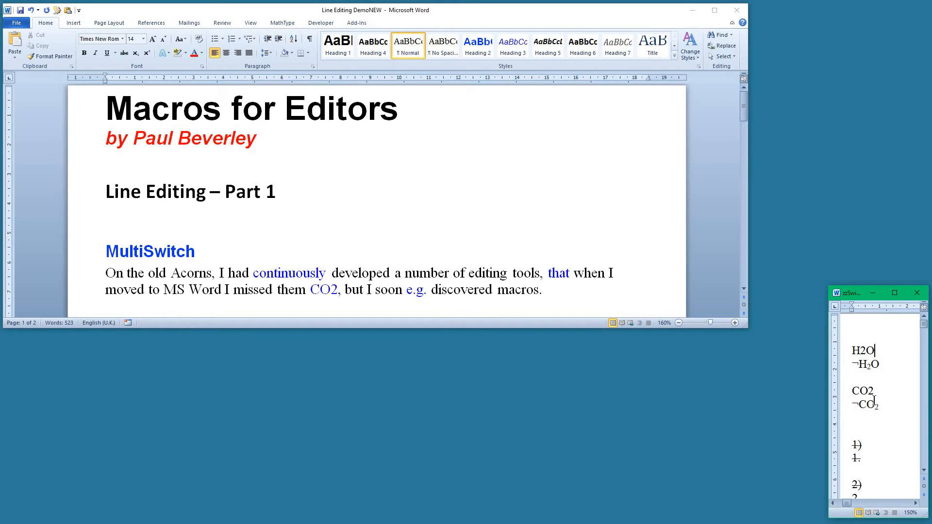
pyautogui.scroll(-13, 888, 400)
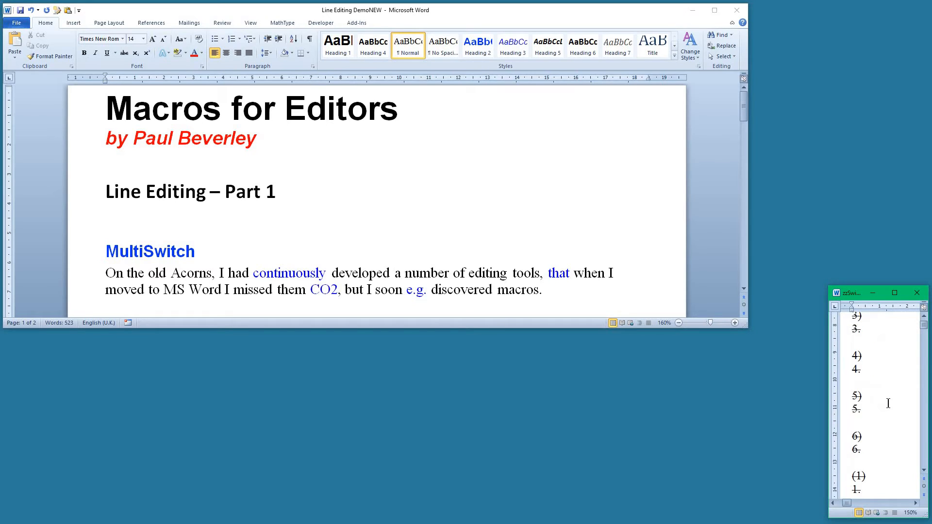
pyautogui.scroll(-12, 889, 400)
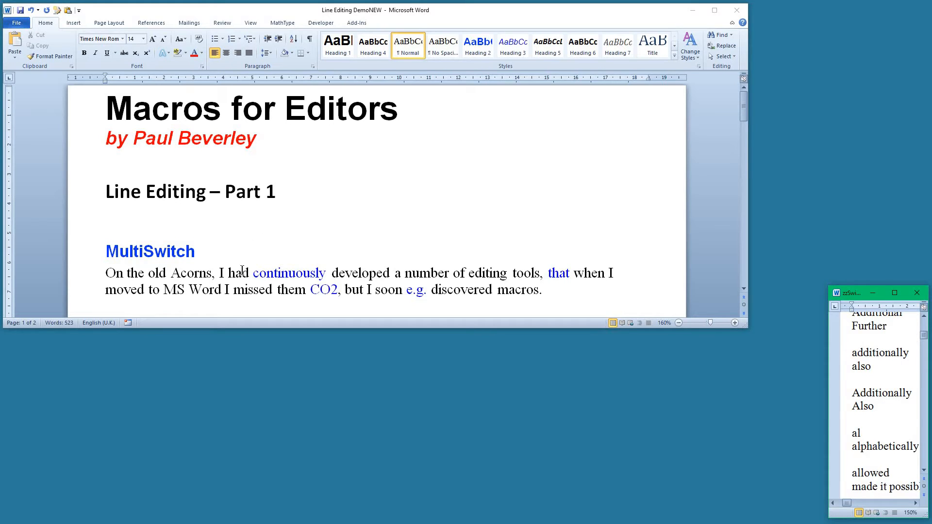
pyautogui.click(312, 290)
pyautogui.click(281, 271)
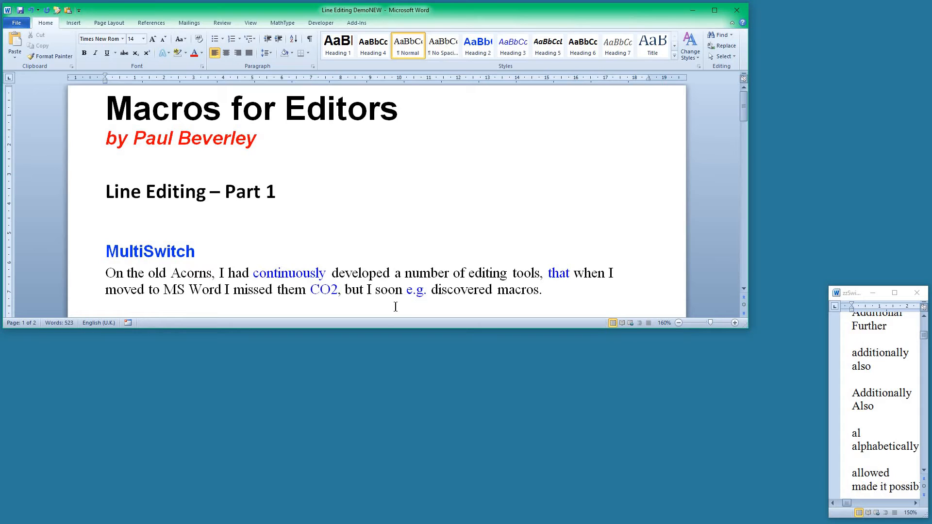
pyautogui.press('alt')
pyautogui.press('4')
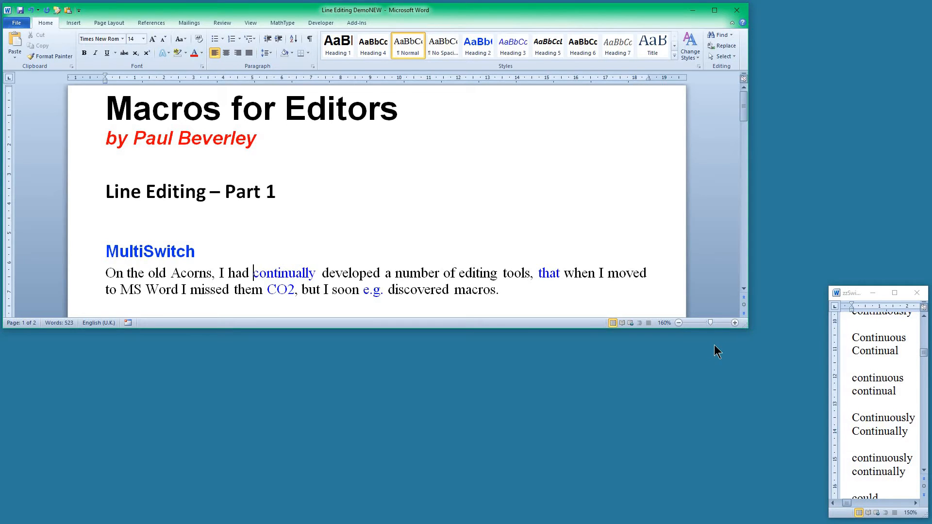
# - Switch "that" following "editing tools" to "which" and back to "that" with the MultiSwitch macro
pyautogui.click(549, 274)
pyautogui.hotkey('alt', '4')
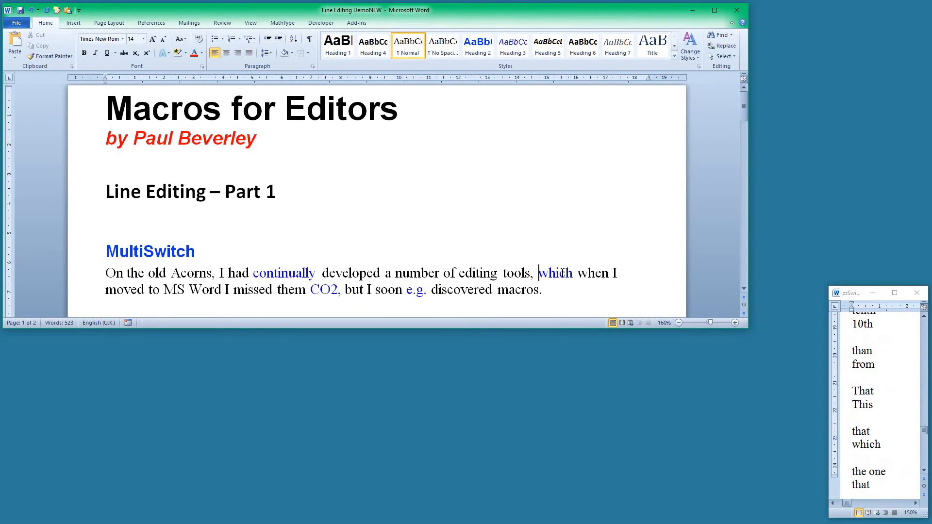
pyautogui.press('alt')
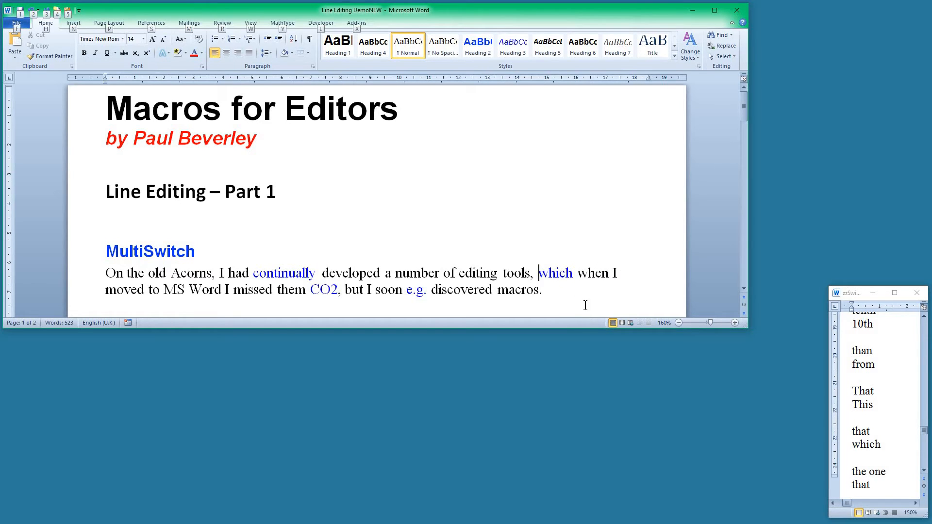
pyautogui.press('4')
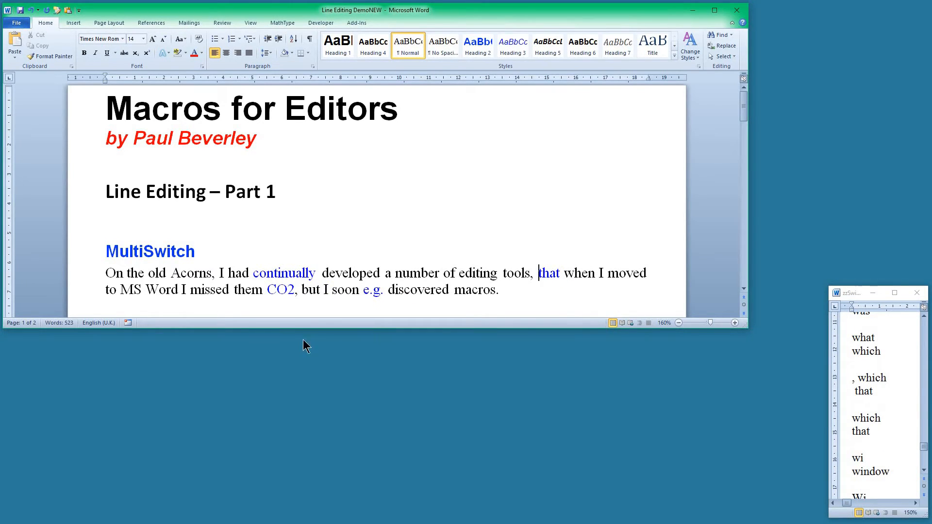
# - Use MultiSwitch to give CO2 a subscript 2 and replace "e.g." with the "for example" alternative
pyautogui.click(277, 290)
pyautogui.hotkey('alt', '4')
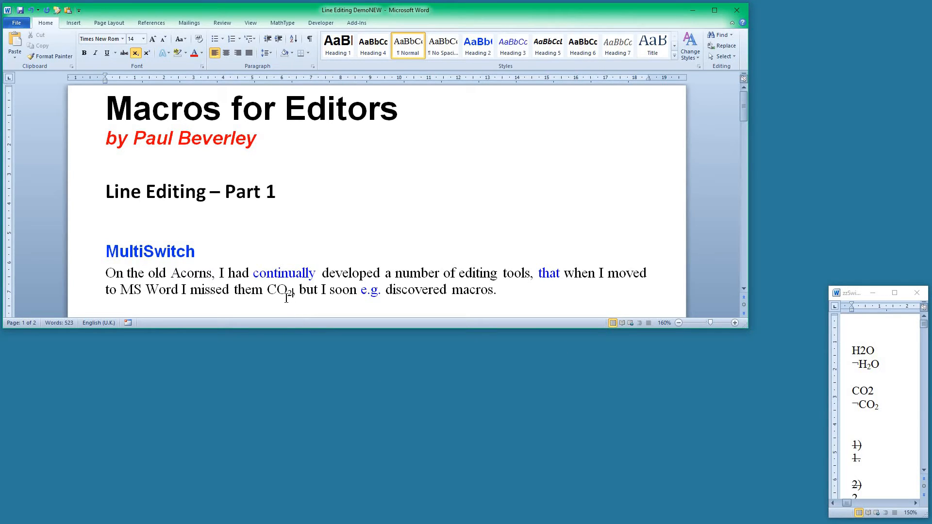
pyautogui.click(362, 290)
pyautogui.hotkey('alt', 's')
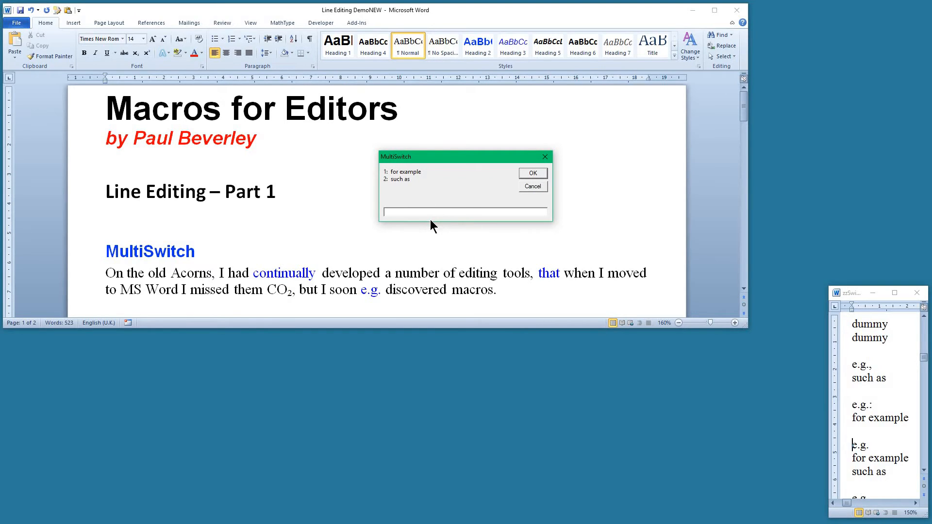
pyautogui.write('1')
pyautogui.press('Return')
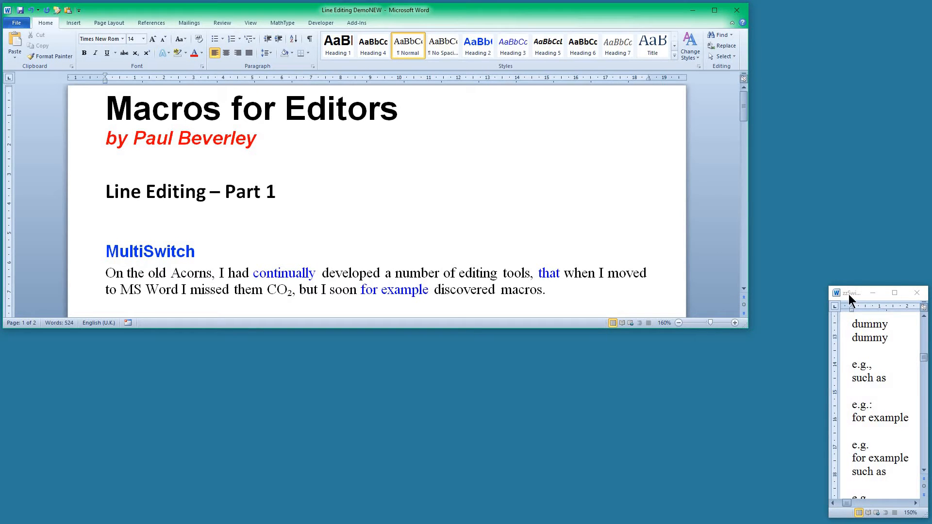
# - Move the switch-list window away, enlarge the document window, and correct "altrusm" to "altruism" with the SpellingSuggest macro
pyautogui.moveTo(849, 294); pyautogui.dragTo(0, 259)
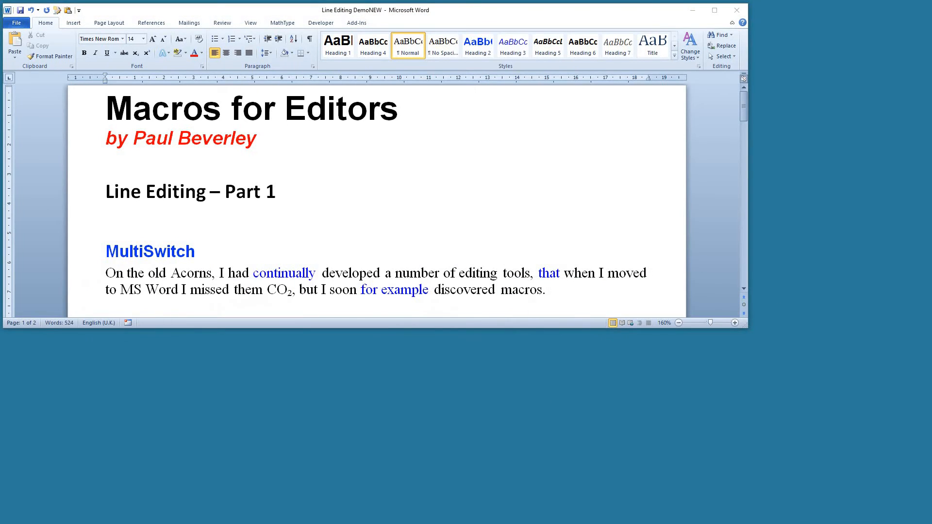
pyautogui.moveTo(742, 324); pyautogui.dragTo(800, 393)
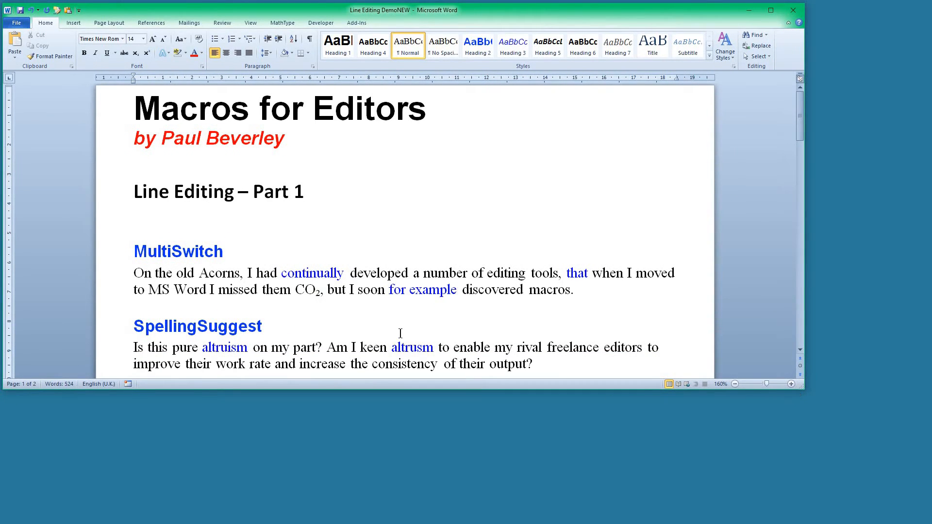
pyautogui.click(221, 348)
pyautogui.press('alt')
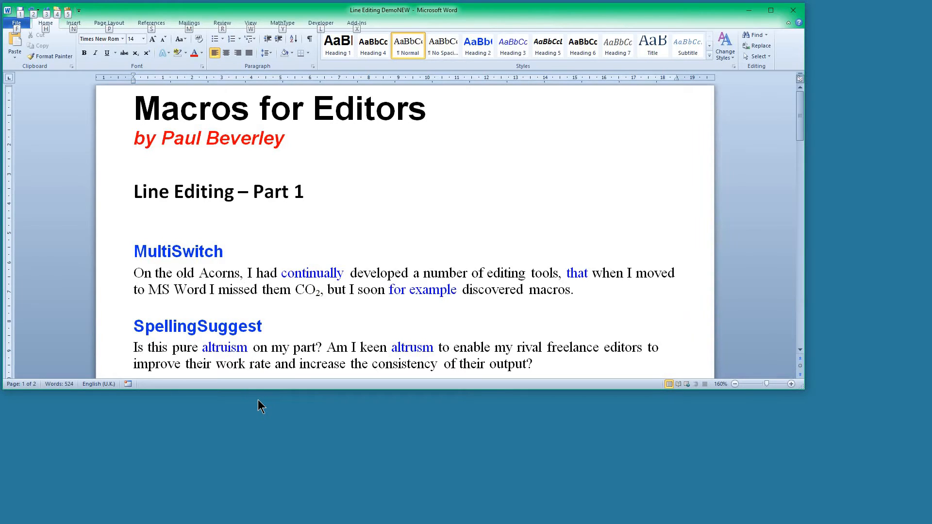
pyautogui.hotkey('alt', 's')
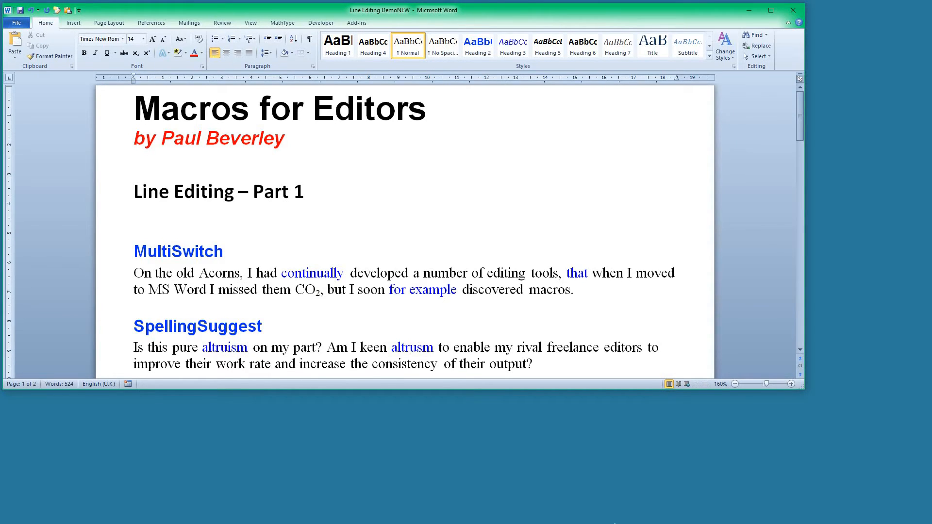
pyautogui.hotkey('alt', 's')
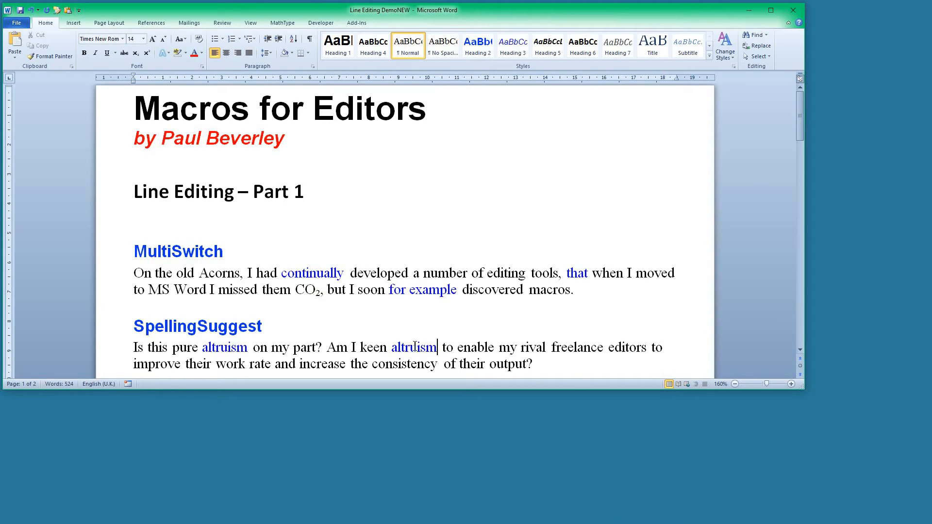
# - Convert 2, 3, 6 and both 2005s in the NumberToText paragraph to words, the first year as "two thousand and five", the second as "two thousand five"
pyautogui.scroll(-2, 483, 310)
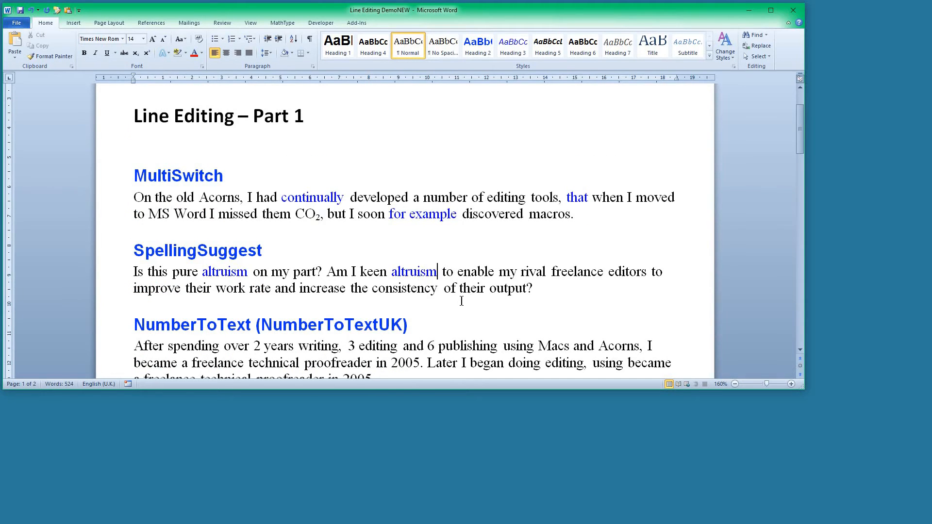
pyautogui.scroll(-1, 461, 301)
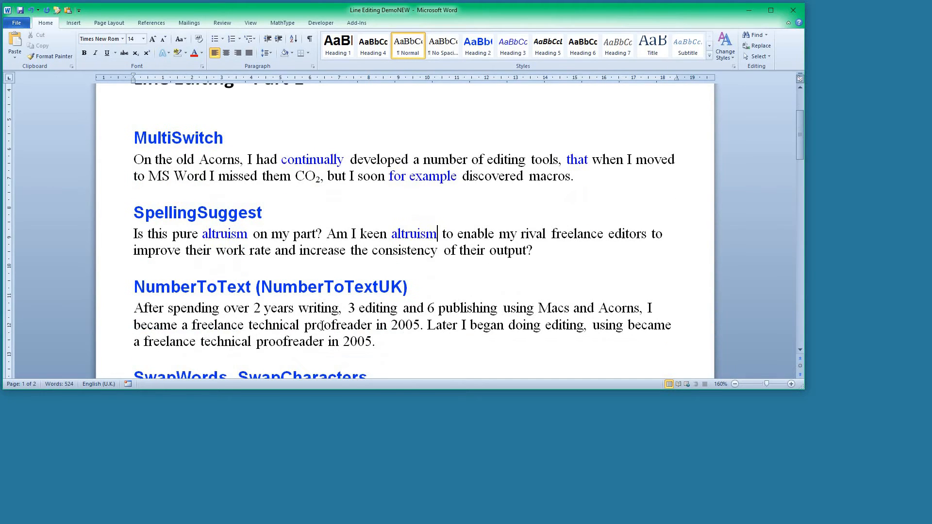
pyautogui.click(203, 311)
pyautogui.hotkey('ctrl', 'alt', 'n')
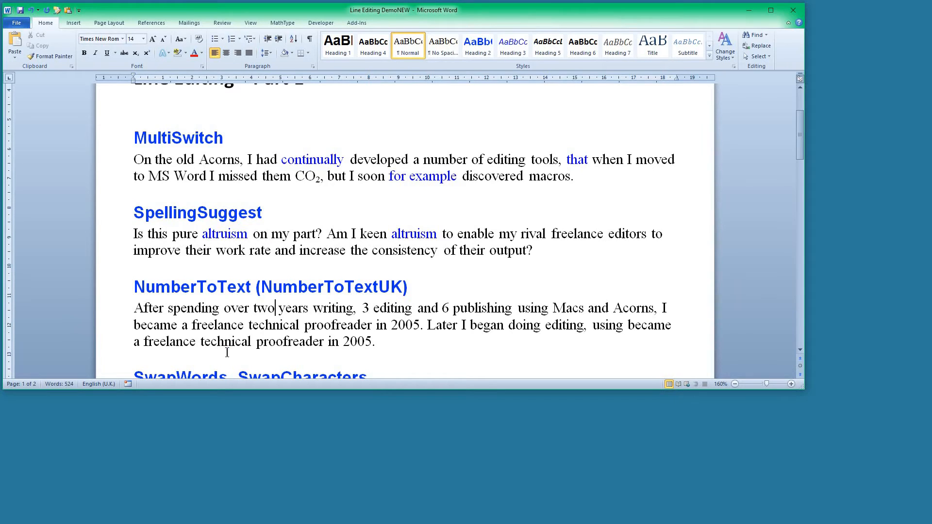
pyautogui.hotkey('ctrl', 'alt', 'n')
pyautogui.hotkey('ctrl', 'alt', 'n')
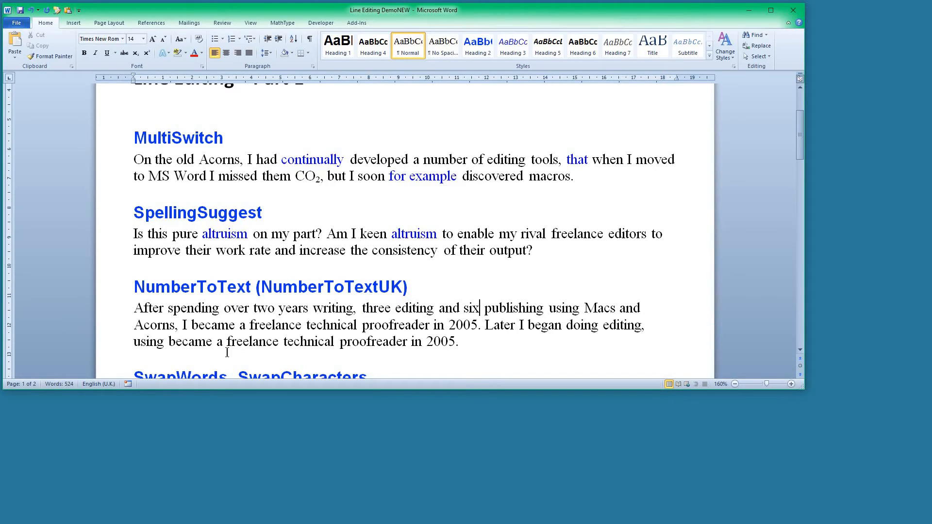
pyautogui.hotkey('ctrl', 'alt', 'n')
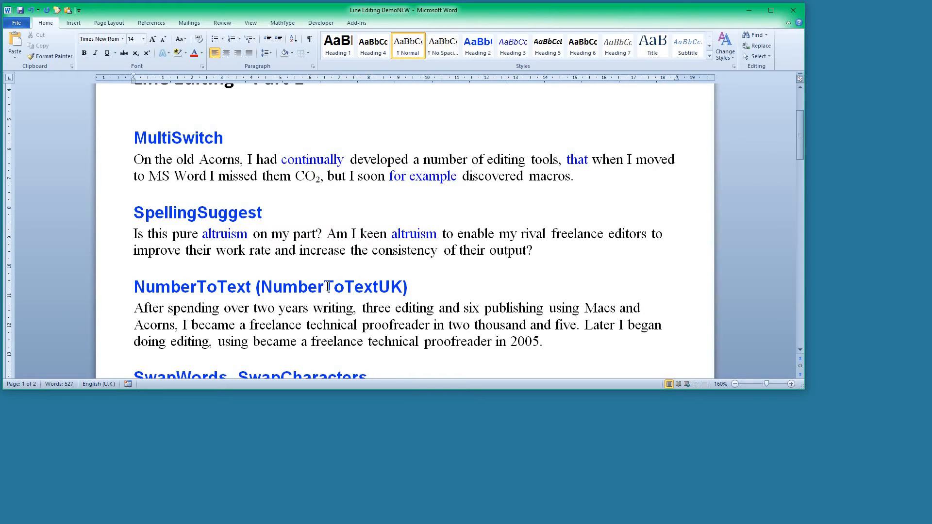
pyautogui.hotkey('alt', 'n')
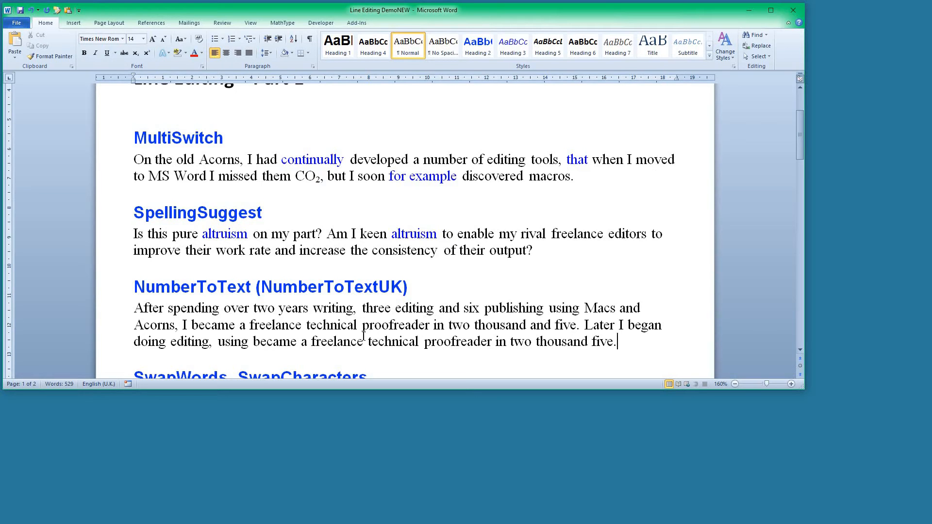
# - Swap "highlighted" with "the" and "beginning" with "and" in the SwapWords paragraph using the SwapWords macro
pyautogui.scroll(-3, 470, 353)
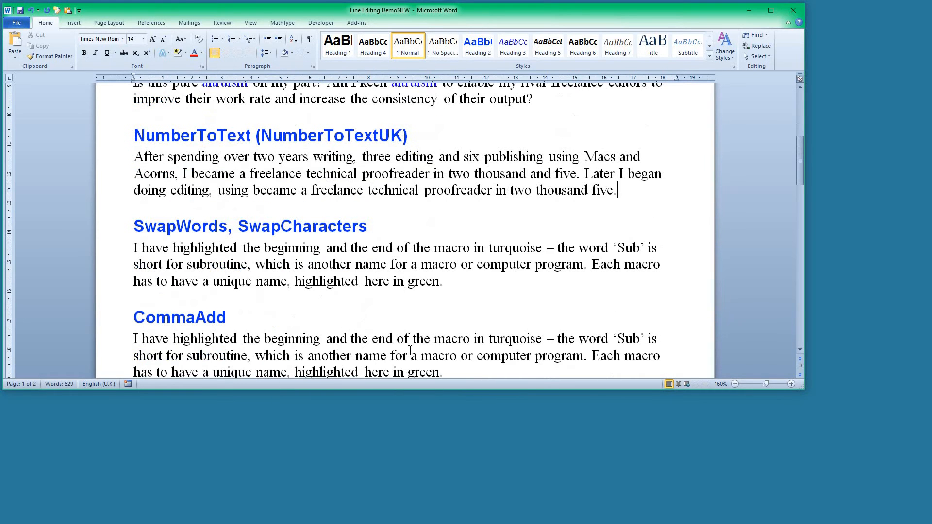
pyautogui.scroll(-1, 410, 350)
pyautogui.click(213, 211)
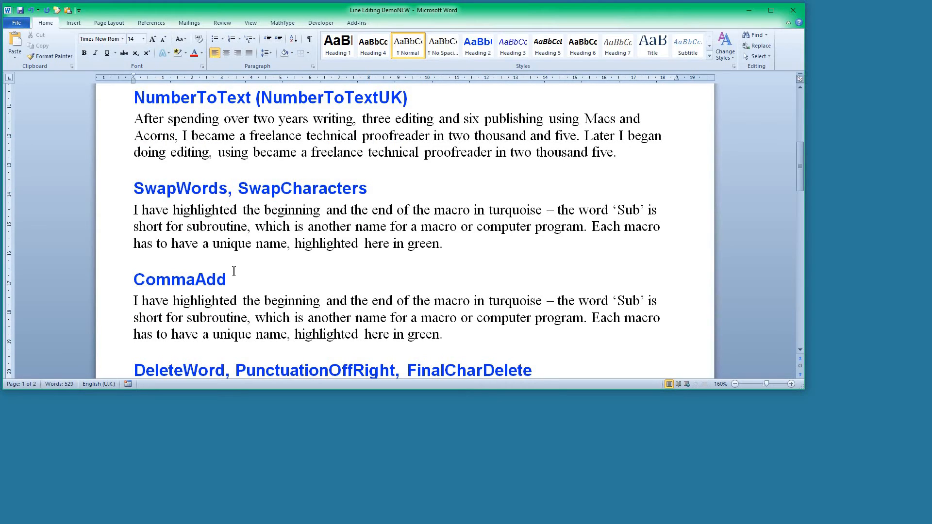
pyautogui.hotkey('alt', 's')
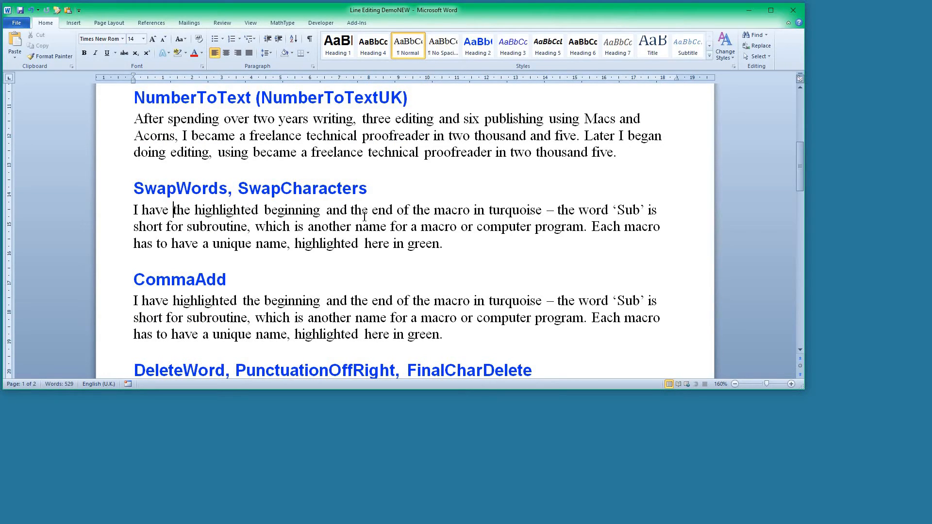
pyautogui.click(295, 213)
pyautogui.hotkey('alt', 's')
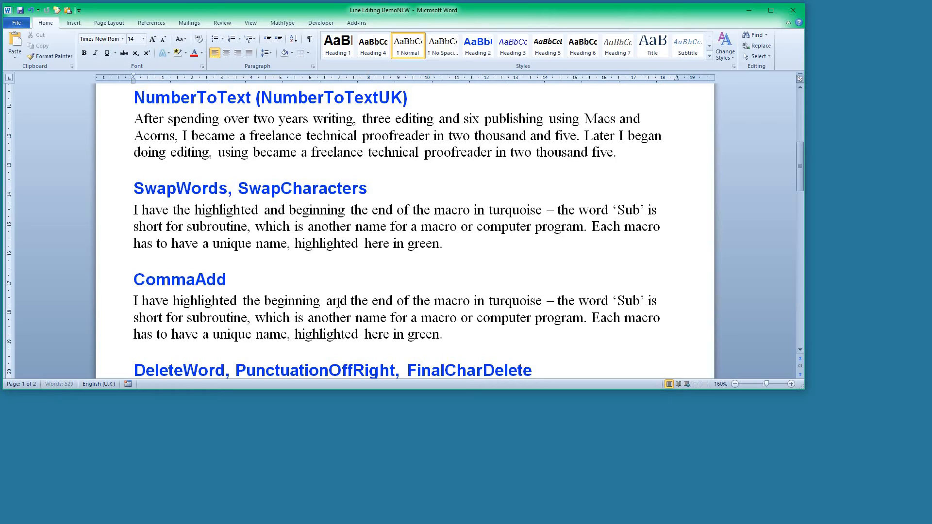
# - Swap characters in "end" in the SwapCharacters paragraph so that it reads "edn"
pyautogui.click(387, 209)
pyautogui.hotkey('alt', 'shift', 's')
pyautogui.hotkey('alt', 'shift', 's')
pyautogui.hotkey('alt', 'shift', 's')
# - Add commas after "beginning", "macro" and "word" in the first line of the CommaAdd paragraph with the CommaAdd macro
pyautogui.scroll(-2, 397, 305)
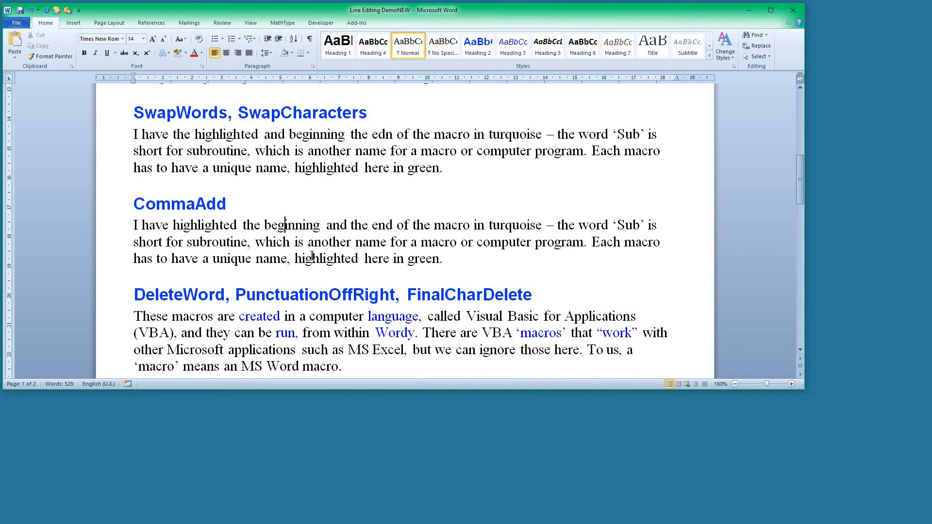
pyautogui.hotkey('alt', ',')
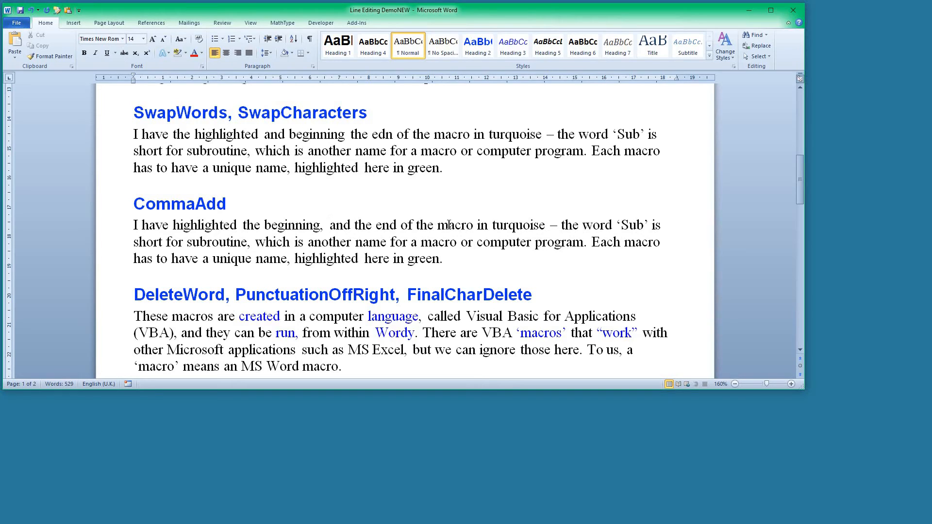
pyautogui.click(449, 224)
pyautogui.hotkey('alt', ',')
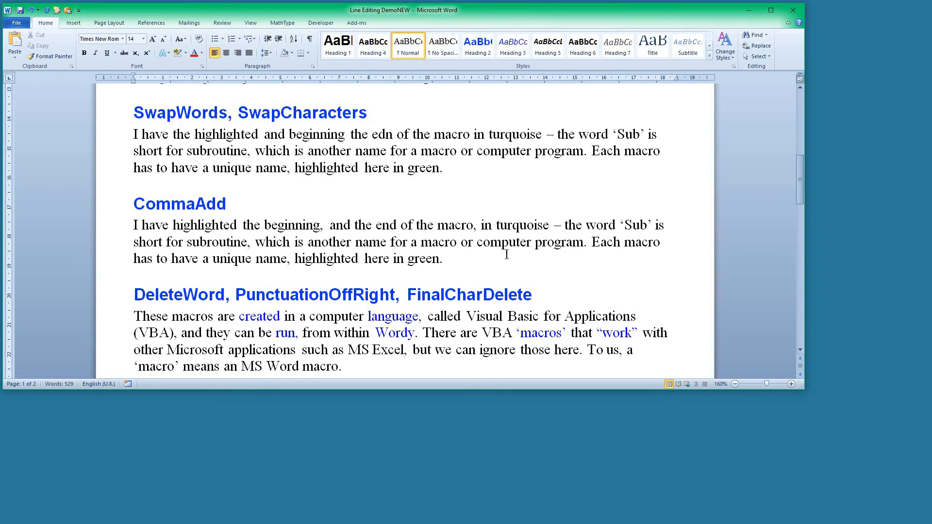
pyautogui.click(590, 225)
pyautogui.hotkey('alt', ',')
# - Delete the words "created" and "language" and remove the comma after "run" in the DeleteWord, PunctuationOffRight paragraph
pyautogui.scroll(-1, 230, 322)
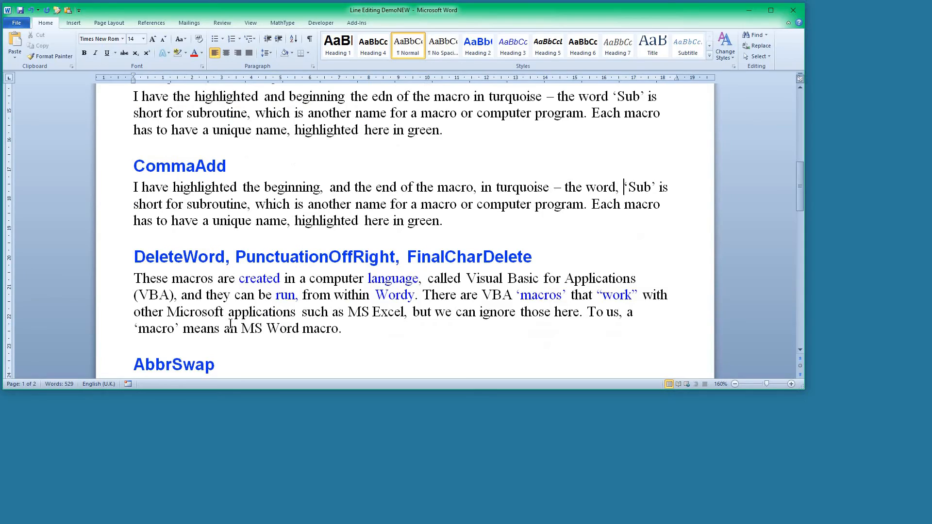
pyautogui.click(257, 278)
pyautogui.press('alt')
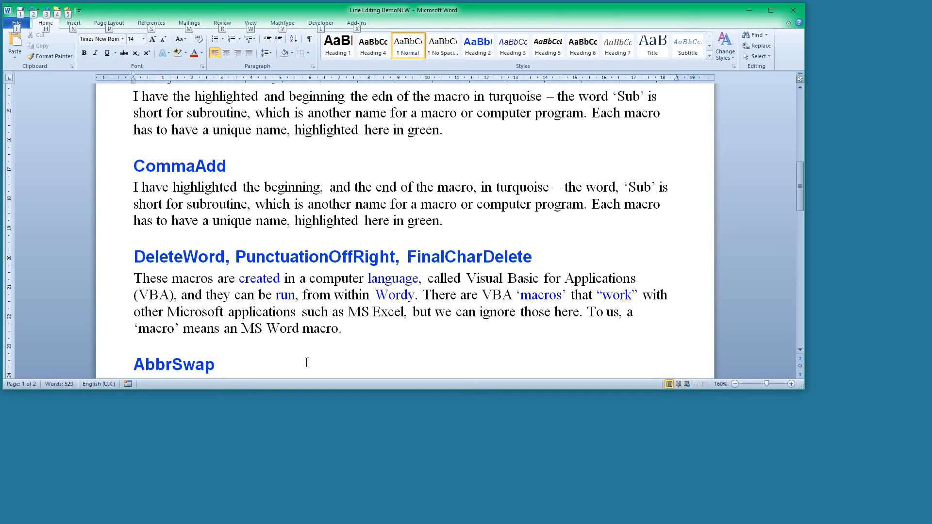
pyautogui.hotkey('alt', 'Delete')
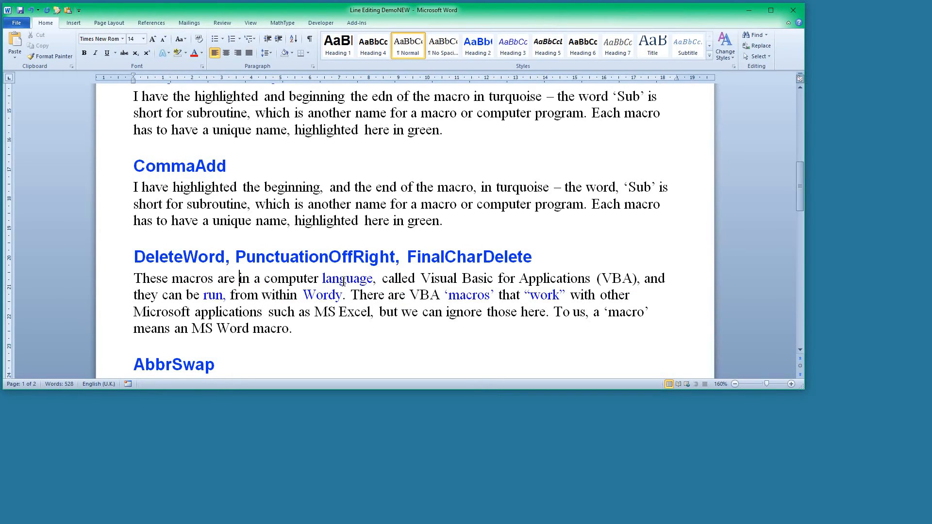
pyautogui.click(346, 280)
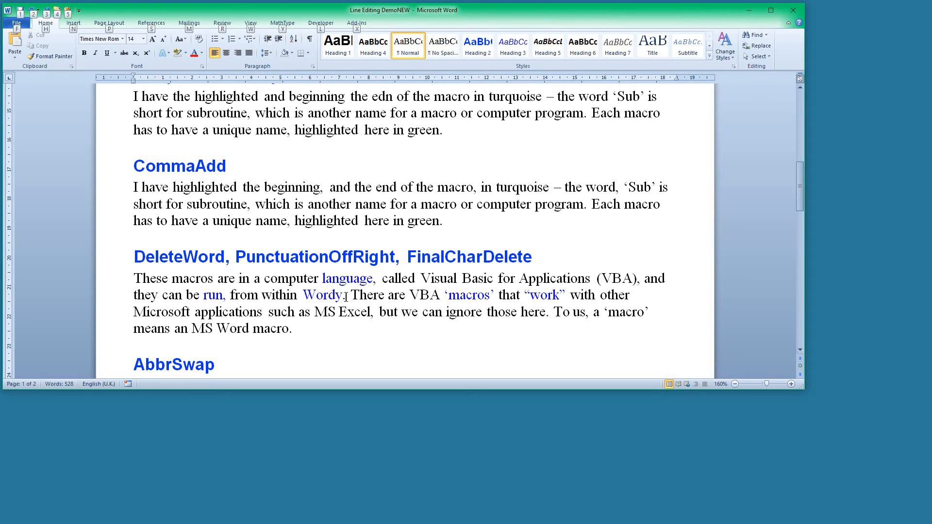
pyautogui.hotkey('ctrl', 'Delete')
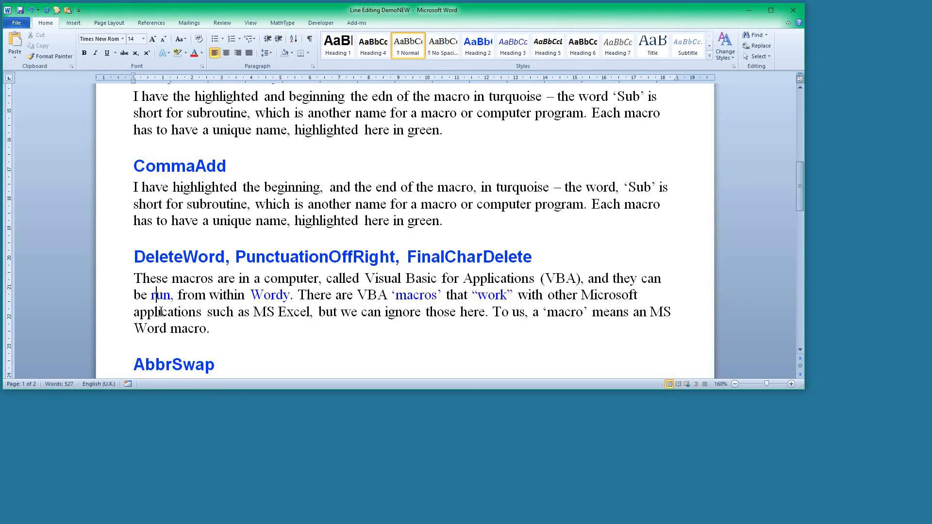
pyautogui.hotkey('alt', 'Delete')
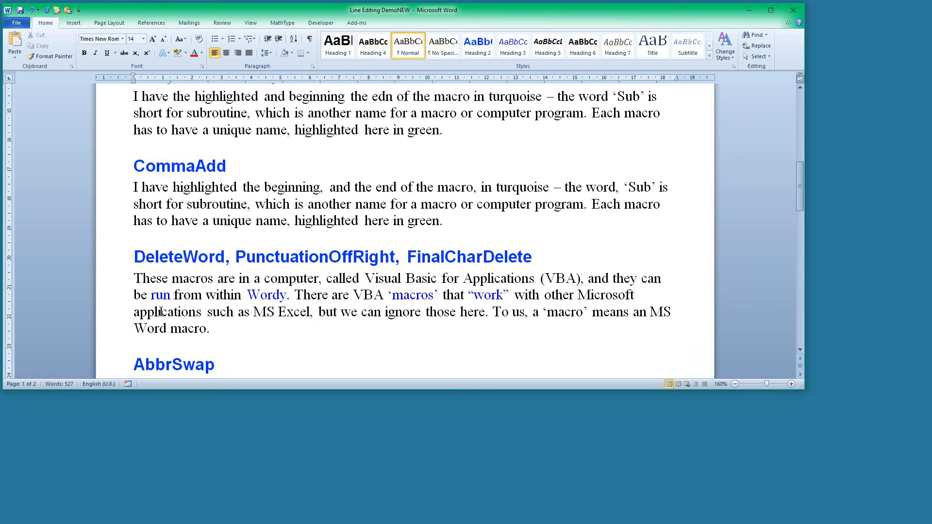
# - Delete the final "y" of "Wordy" and remove the quotation marks around "macros" and "work" in the DeleteWord, PunctuationOffRight, FinalCharDelete paragraph
pyautogui.click(268, 298)
pyautogui.hotkey('alt', 'Delete')
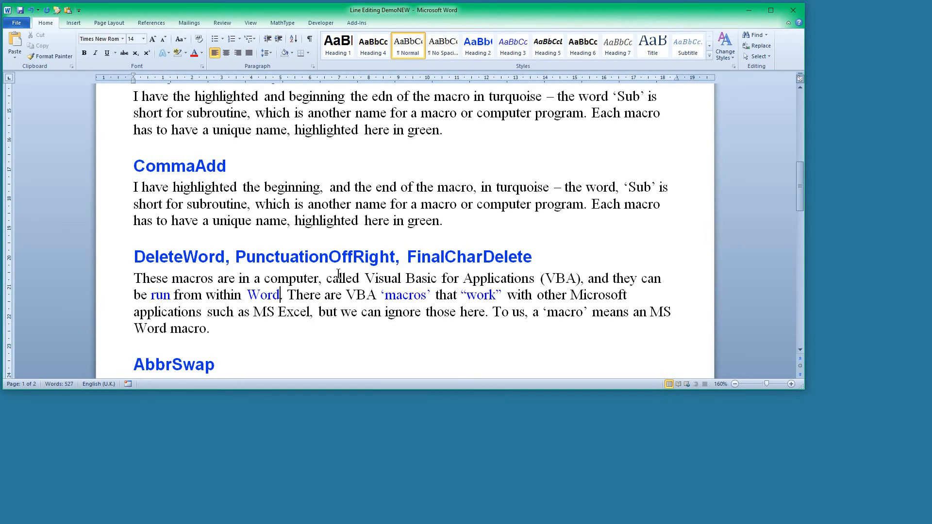
pyautogui.click(414, 294)
pyautogui.hotkey('alt', "'")
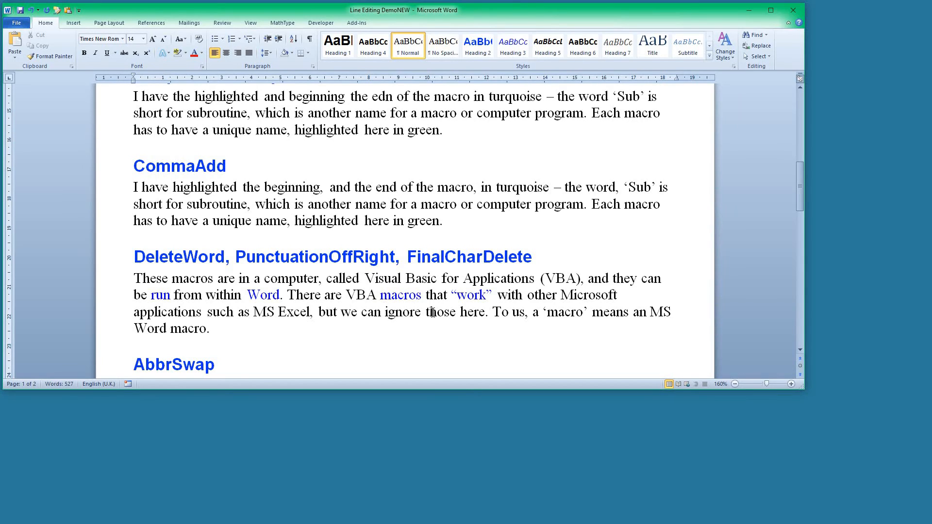
pyautogui.click(469, 295)
pyautogui.hotkey('ctrl', 'alt', "'")
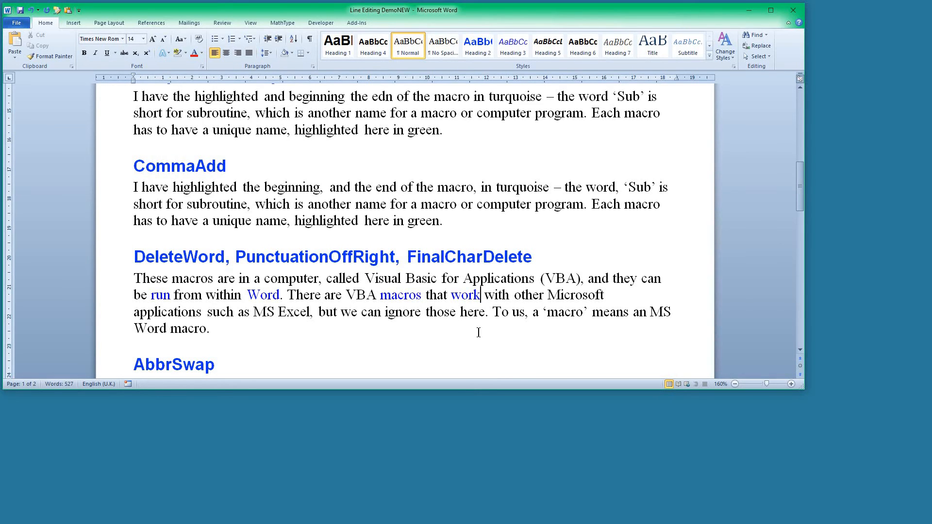
# - Swap "VBA" with its expansion "Visual Basic for Applications" in the AbbrSwap paragraph, and swap them back with the same macro
pyautogui.scroll(-3, 475, 308)
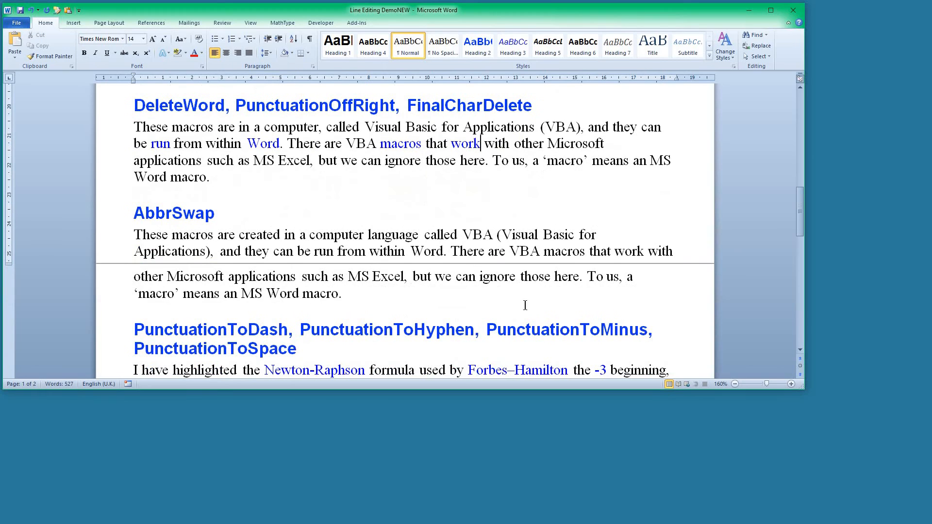
pyautogui.click(475, 236)
pyautogui.hotkey('alt', 'a')
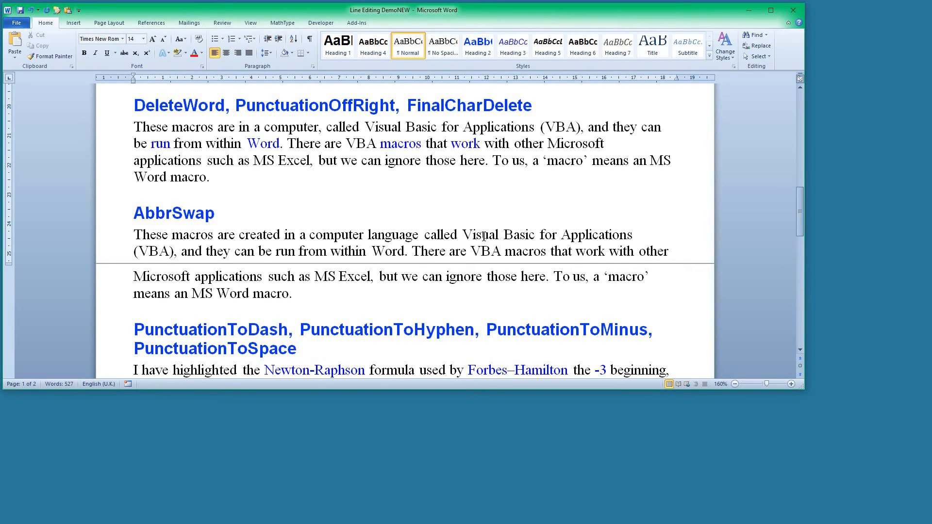
pyautogui.hotkey('alt', 'a')
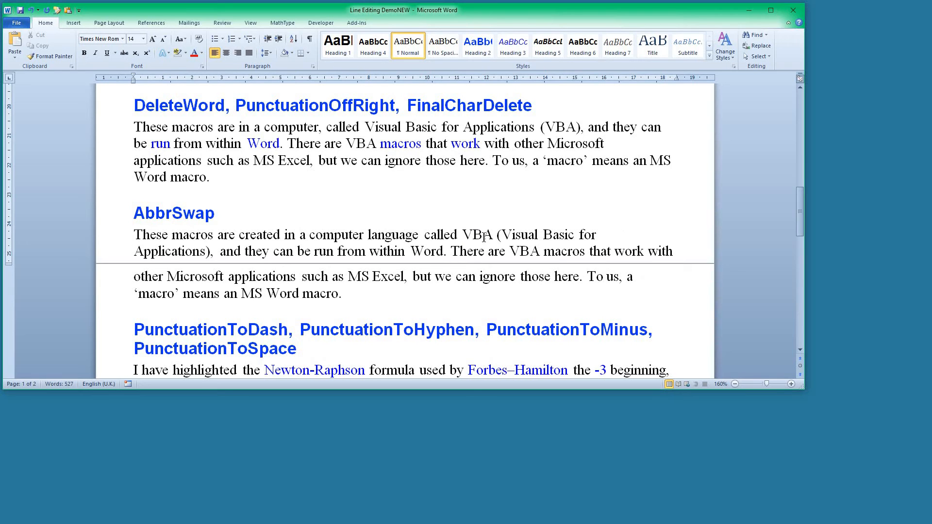
# - Change the hyphen in "Newton-Raphson" to a dash and the dash in "Forbes–Hamilton" to a hyphen in the PunctuationToDash paragraph
pyautogui.scroll(-3, 486, 239)
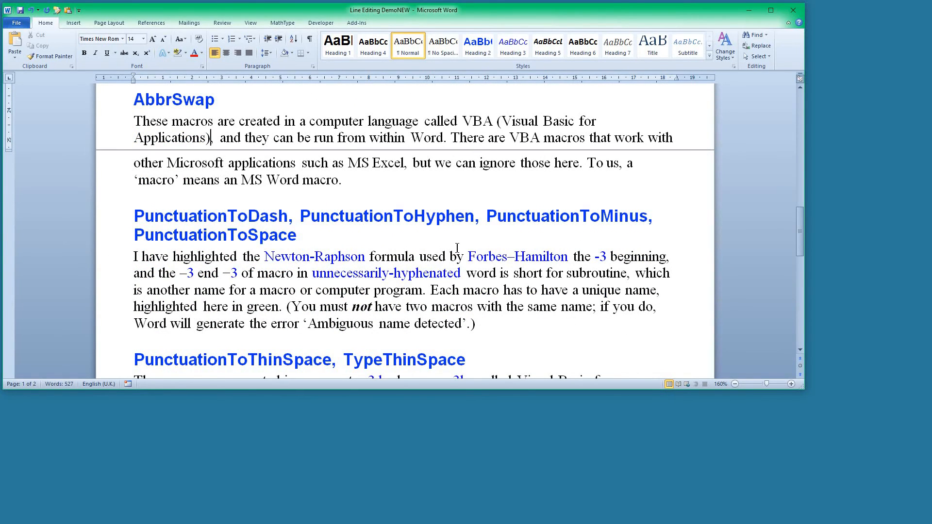
pyautogui.scroll(1, 343, 266)
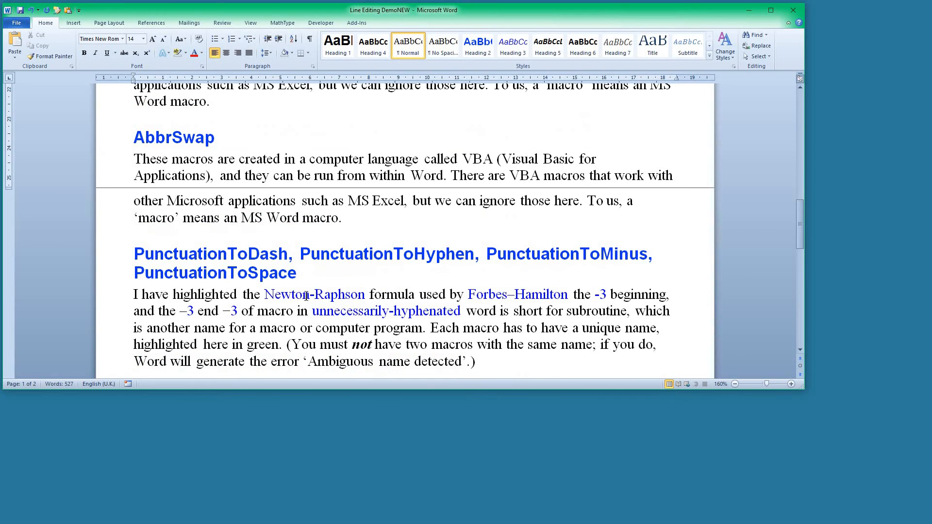
pyautogui.click(291, 295)
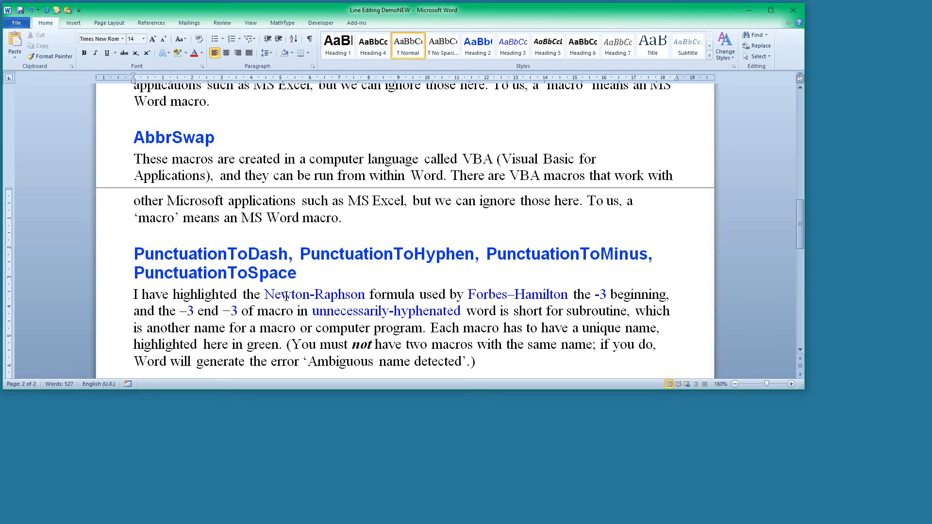
pyautogui.hotkey('alt', '-')
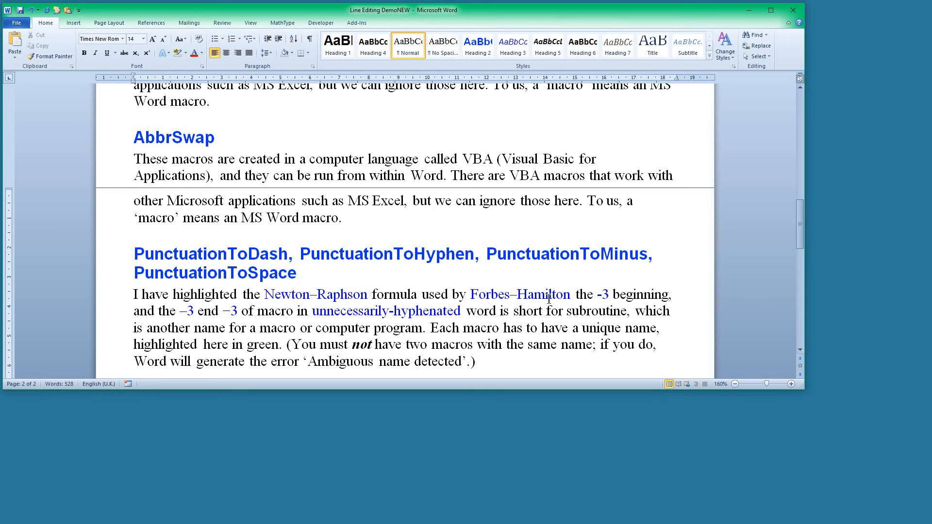
pyautogui.click(490, 294)
pyautogui.hotkey('ctrl', '-')
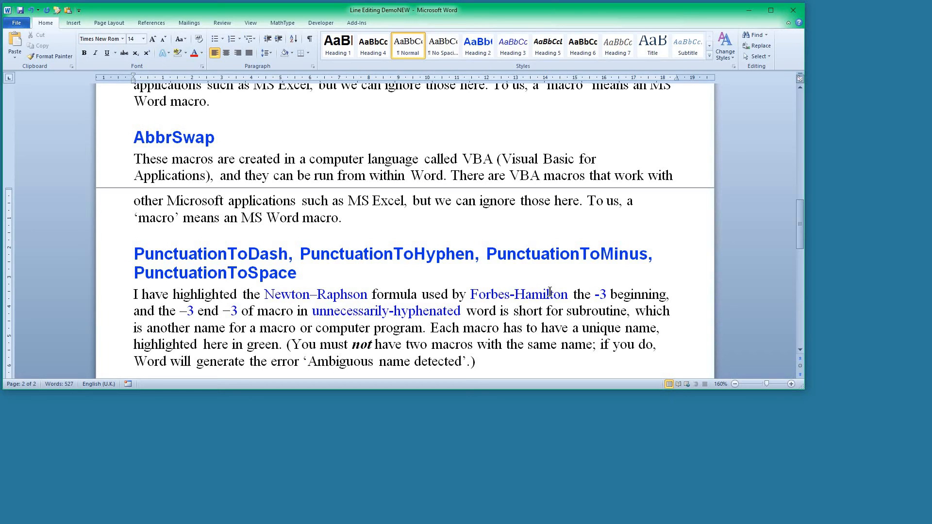
# - Convert the signs of the first two "3" values to proper minus signs and check the character code of the third one's sign
pyautogui.hotkey('ctrl', 'shift', '-')
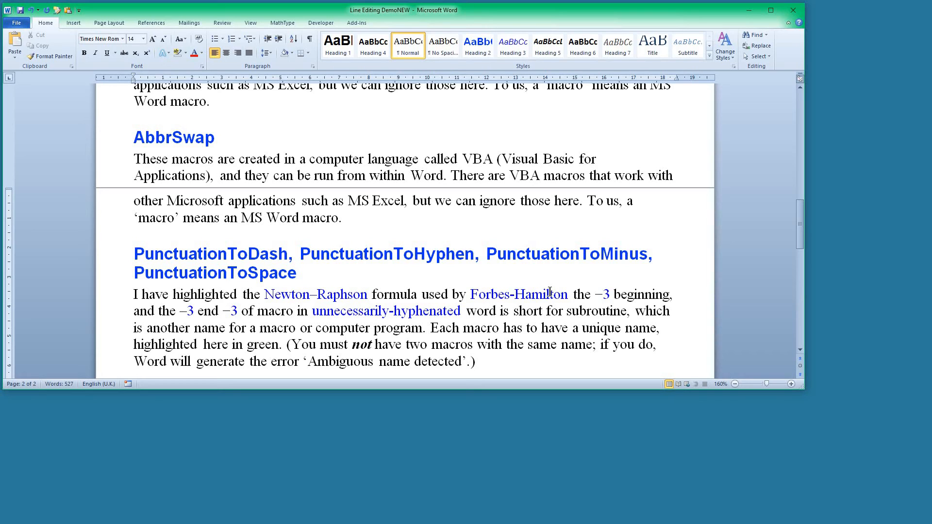
pyautogui.hotkey('ctrl', 'shift', '-')
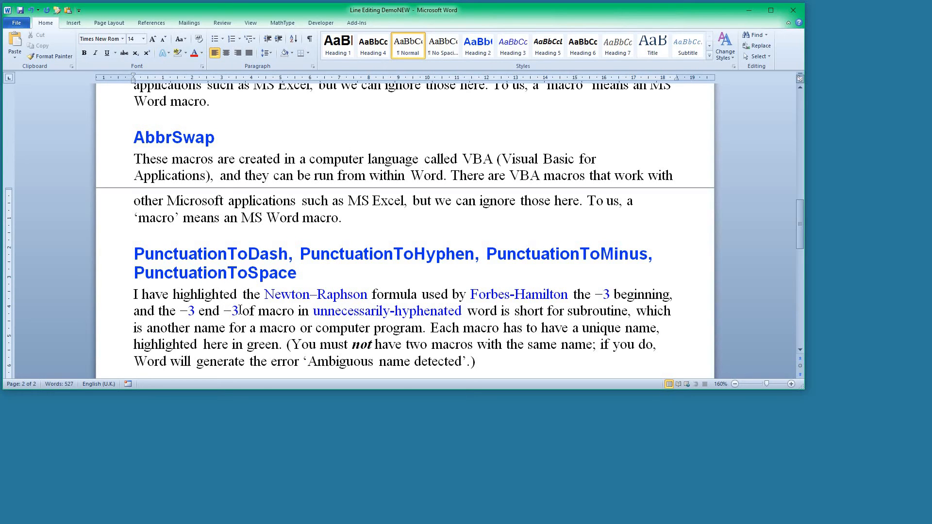
pyautogui.hotkey('ctrl', 'alt', 'w')
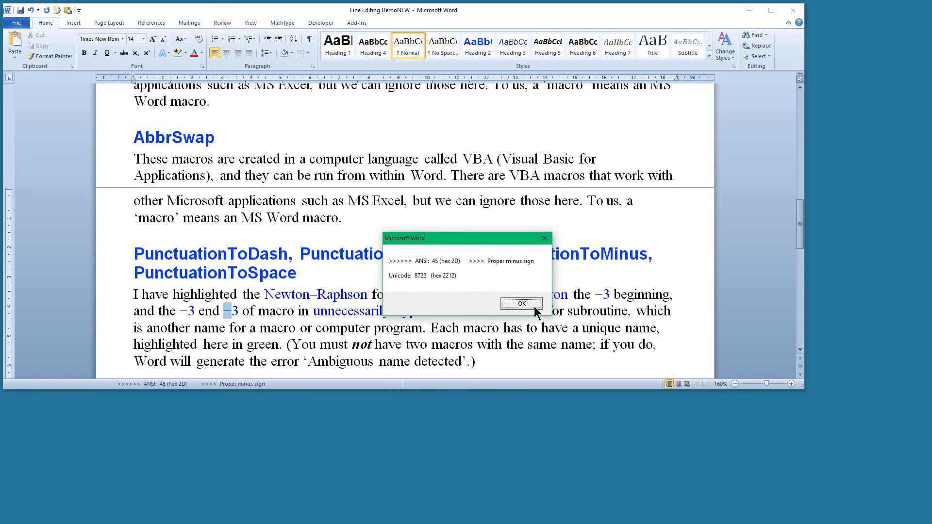
pyautogui.press('Return')
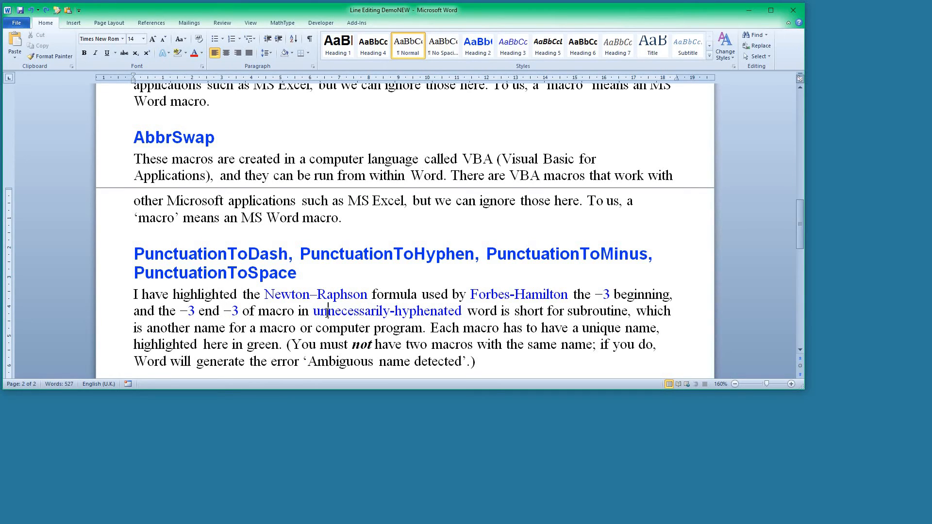
# - Replace the hyphen in "unnecessarily-hyphenated" with a space, and put thin spaces between number and unit in both "3 kg" values of the PunctuationToThinSpace paragraph
pyautogui.hotkey('ctrl', 'alt', 'space')
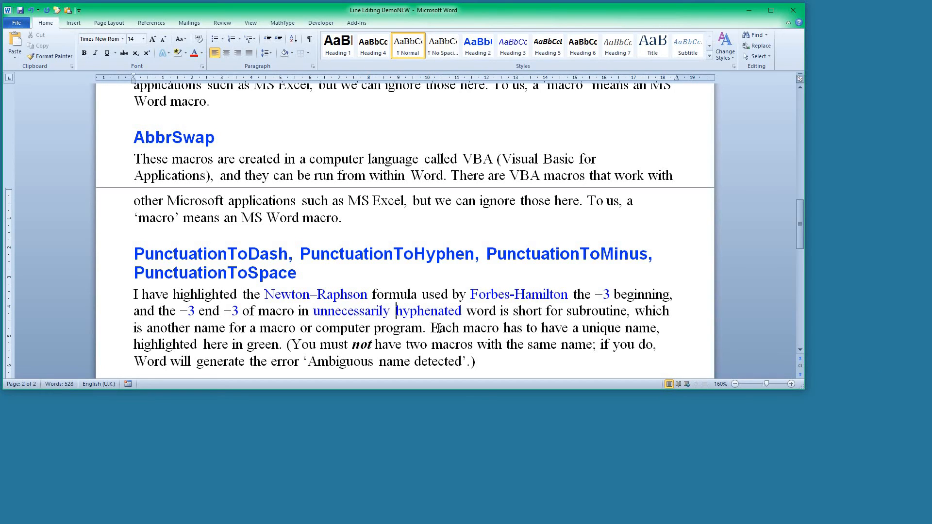
pyautogui.scroll(-3, 438, 328)
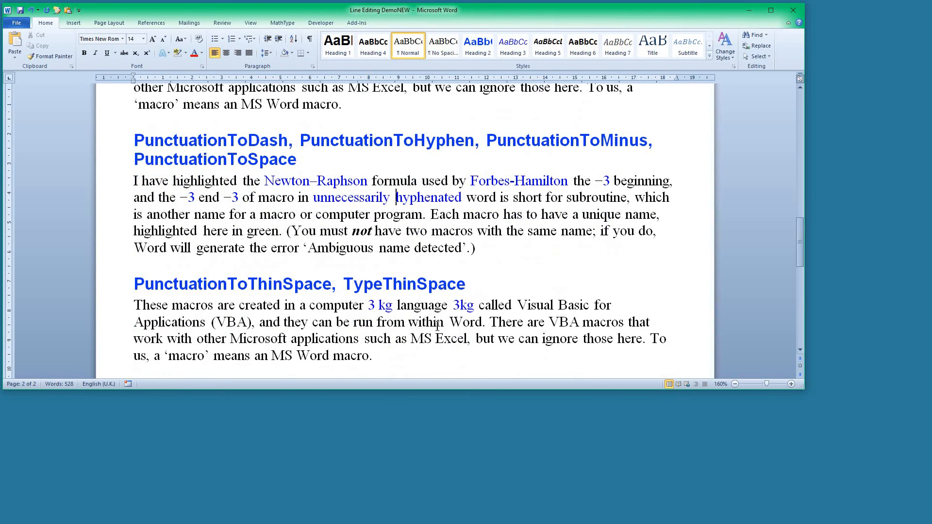
pyautogui.click(369, 305)
pyautogui.hotkey('ctrl', 'alt', 'space')
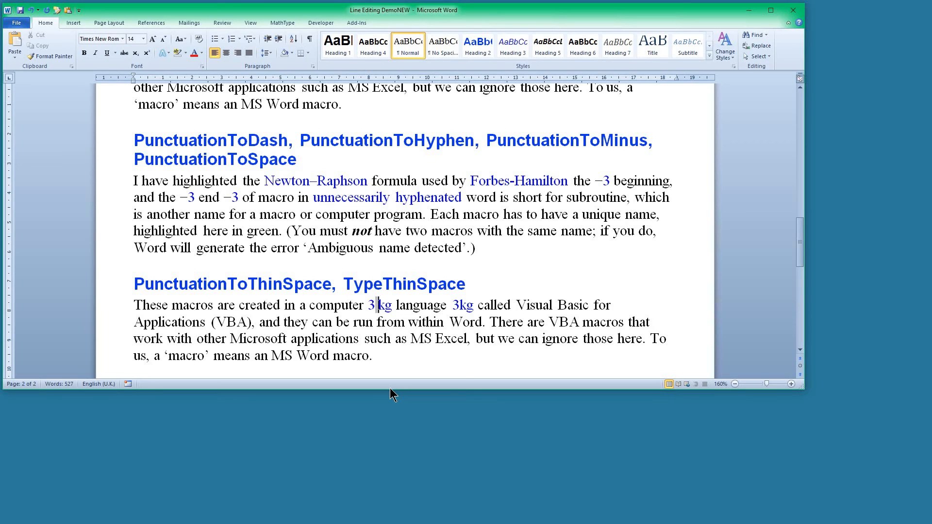
pyautogui.click(460, 305)
pyautogui.hotkey('ctrl', 'alt', 'space')
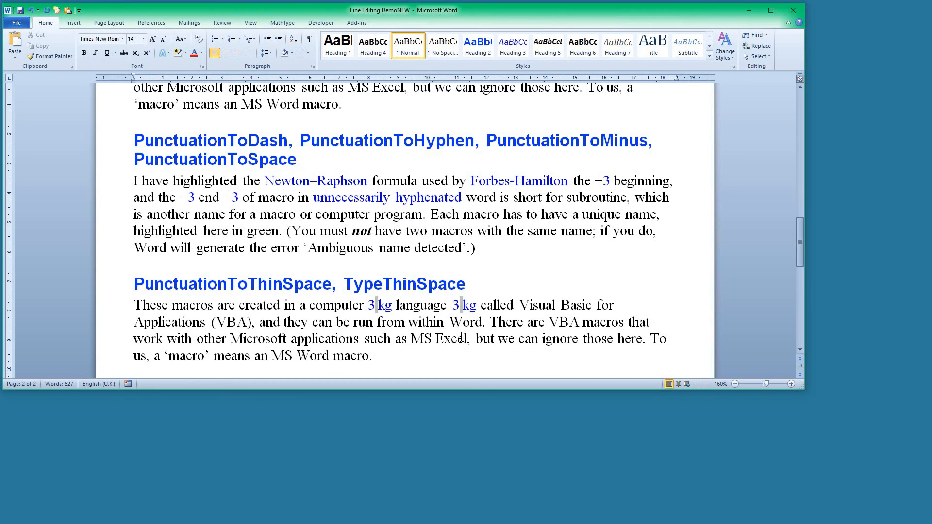
# - Change the full stop between "Word" and "There" in the Comma, FullPoint paragraph to a semicolon, and turn it back into a full stop
pyautogui.scroll(-2, 461, 337)
pyautogui.scroll(-1, 461, 336)
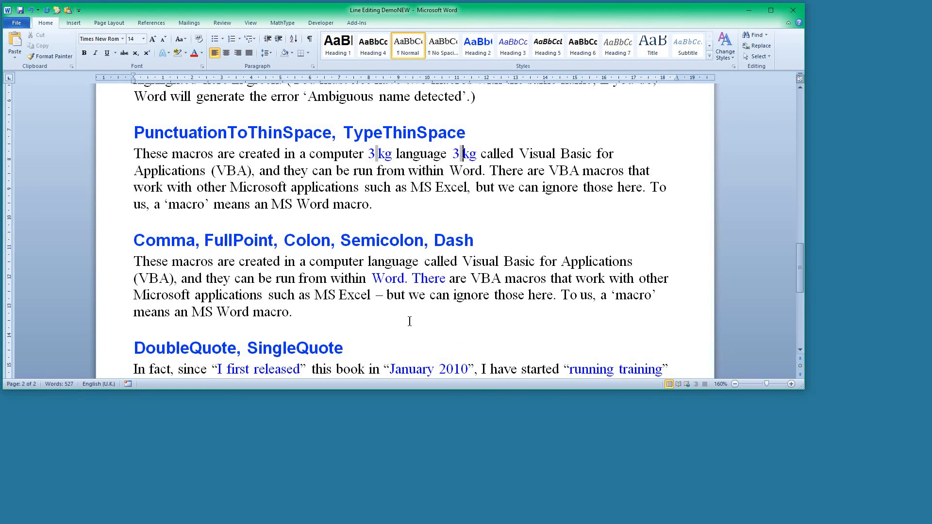
pyautogui.scroll(1, 410, 321)
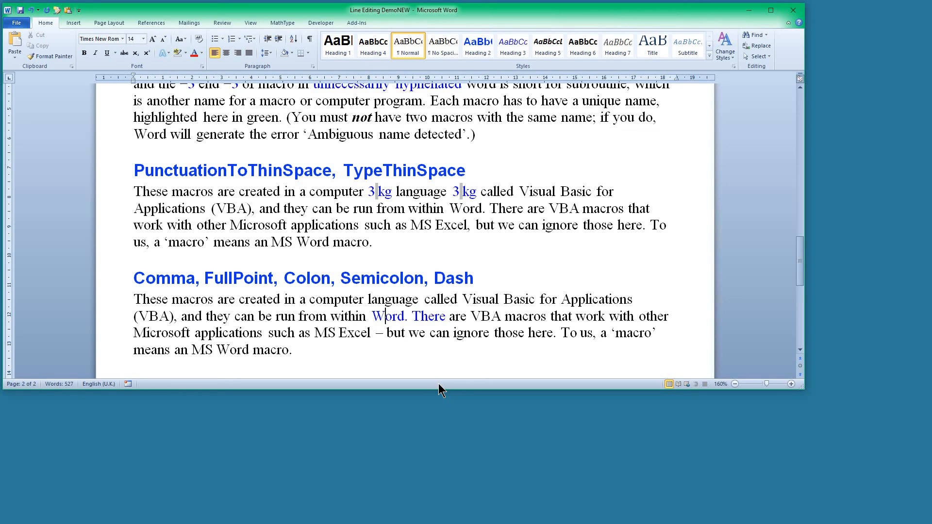
pyautogui.hotkey('alt', ';')
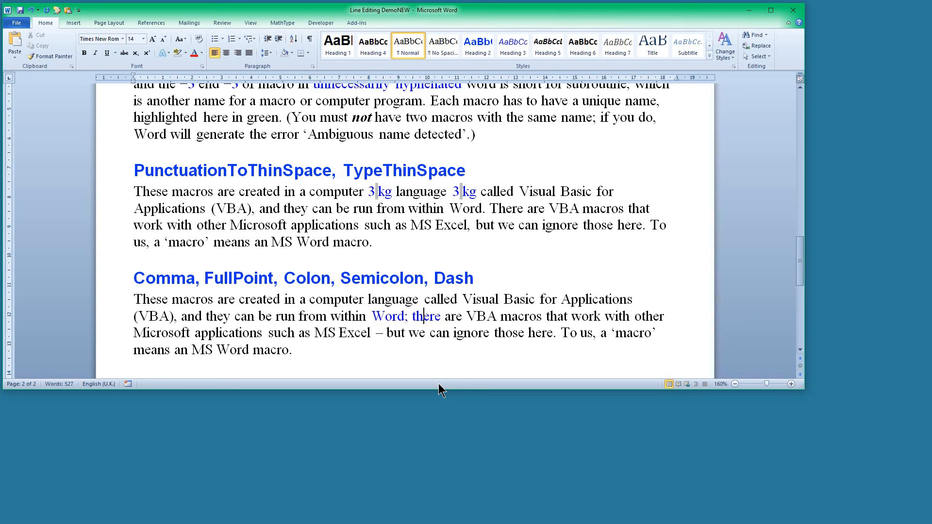
pyautogui.click(386, 316)
pyautogui.hotkey('alt', '.')
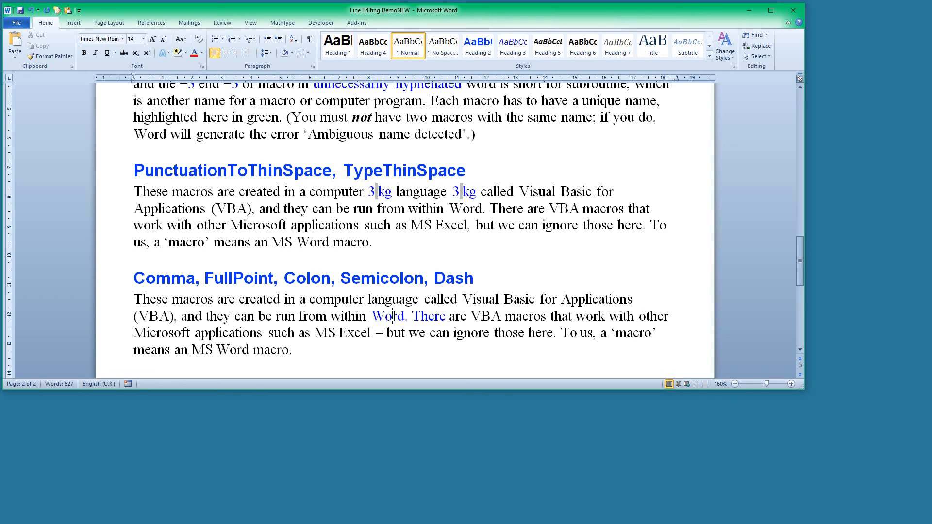
# - Change the punctuation between "Word" and "There" to a colon, a semicolon and finally a comma, with "there" in lowercase
pyautogui.hotkey('alt', ':')
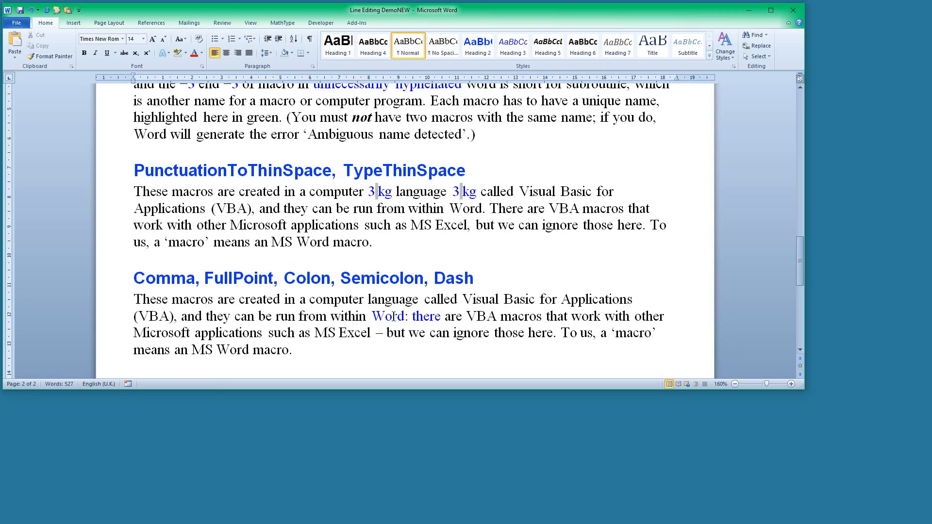
pyautogui.hotkey('alt', ';')
pyautogui.hotkey('alt', ',')
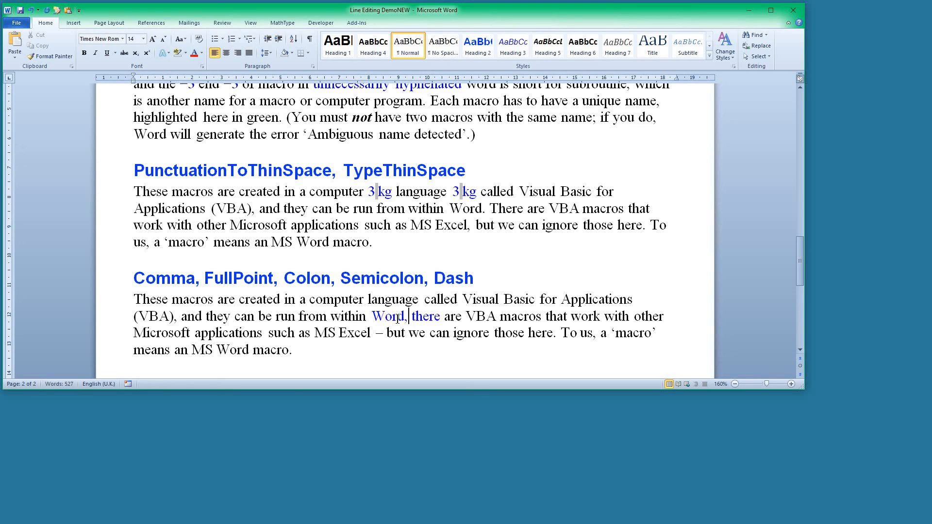
# - Change the double quotes around "I first released", "January 2010" and "running training" to single quotes in the DoubleQuote, SingleQuote paragraph
pyautogui.scroll(-3, 388, 342)
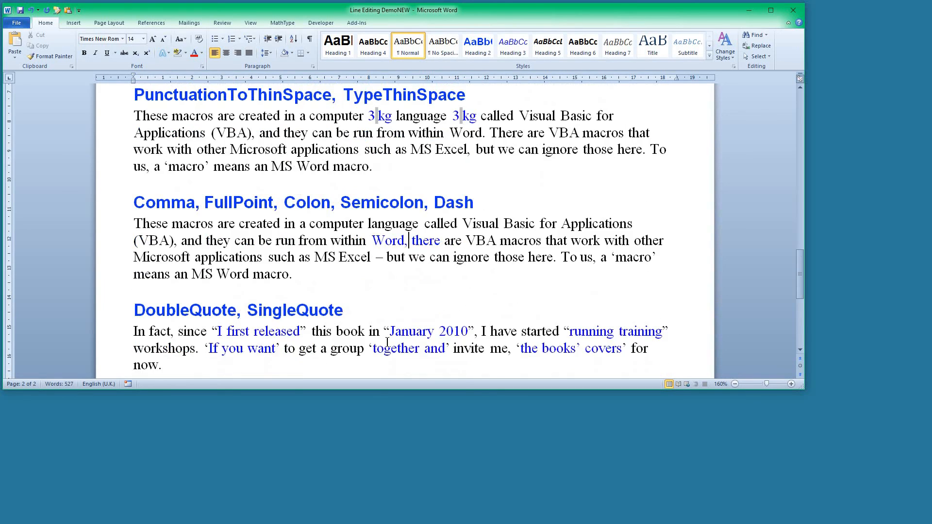
pyautogui.scroll(-1, 388, 342)
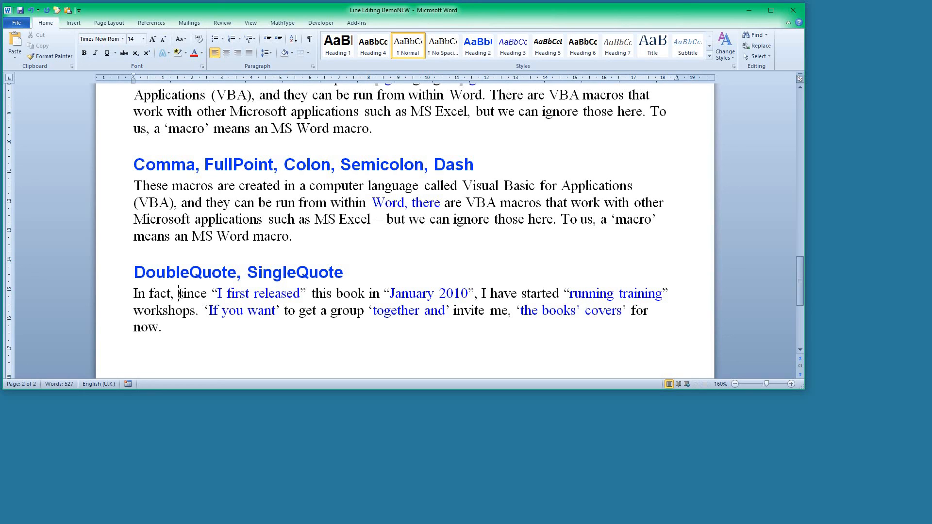
pyautogui.hotkey('ctrl', "'")
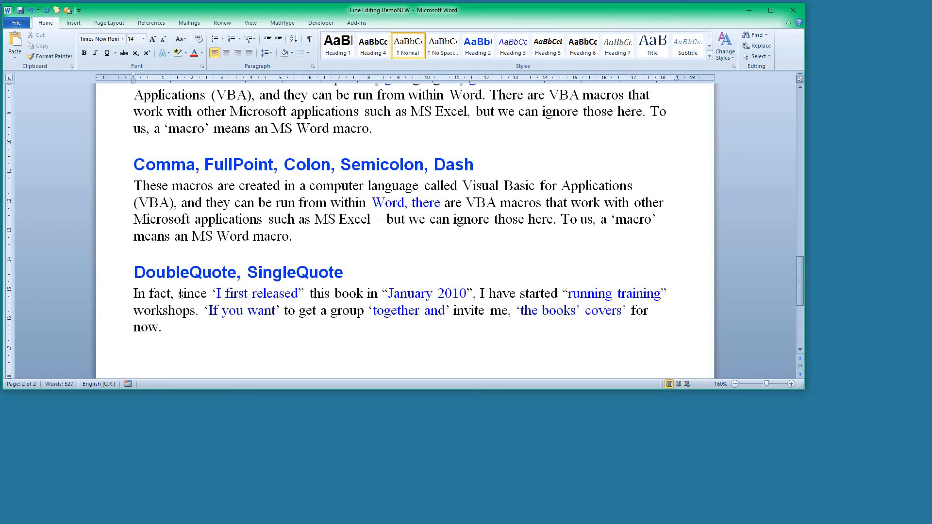
pyautogui.hotkey('ctrl', "'")
pyautogui.hotkey('ctrl', "'")
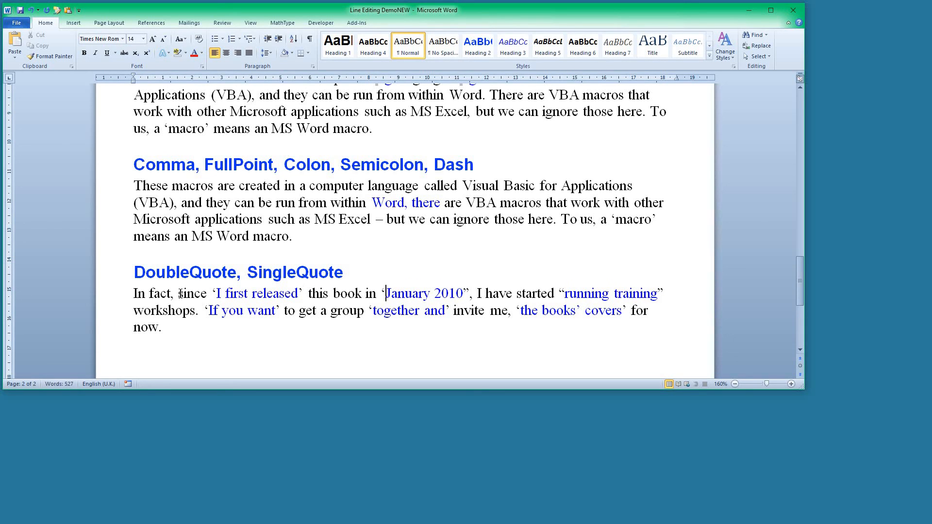
pyautogui.hotkey('ctrl', "'")
pyautogui.hotkey('ctrl', "'")
pyautogui.hotkey('ctrl', "'")
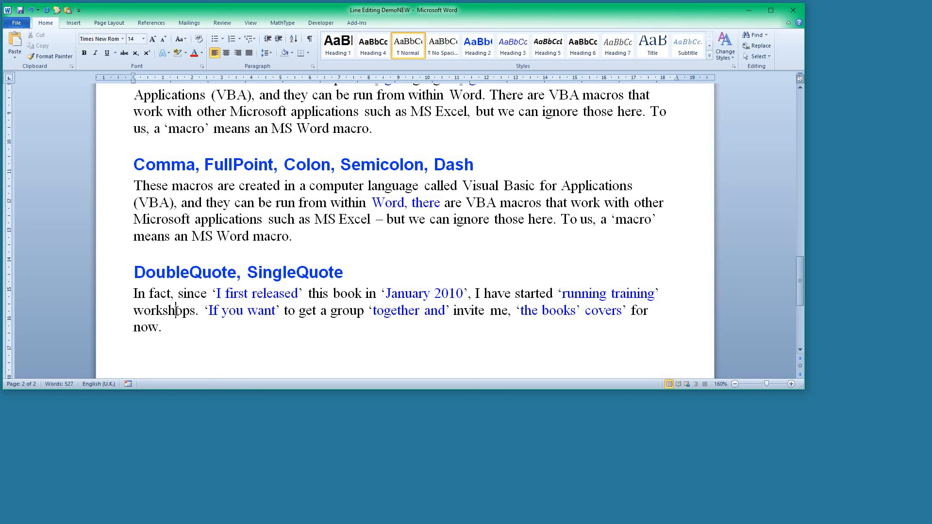
# - Change the single quotes around "If you want" and "together and", and the opening quote before "the books", to double quotes
pyautogui.hotkey('ctrl', "'")
pyautogui.hotkey('ctrl', "'")
pyautogui.hotkey('ctrl', "'")
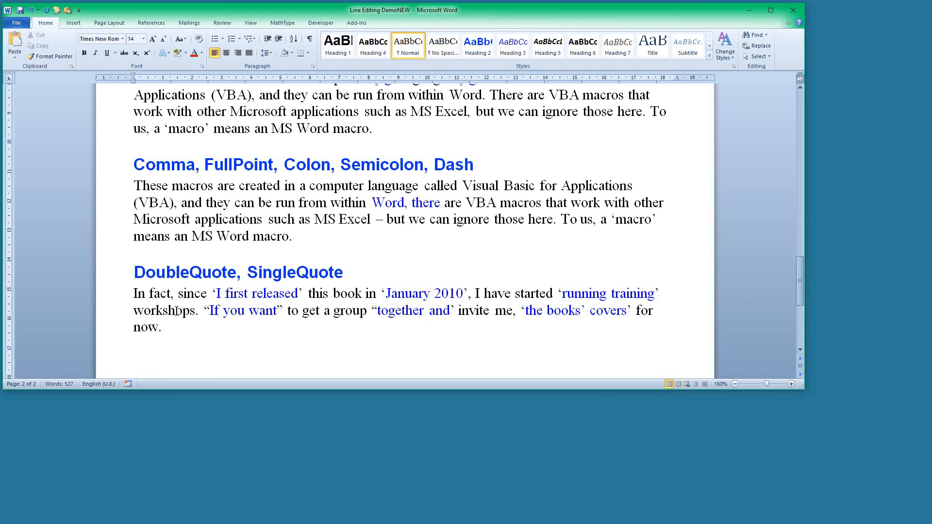
pyautogui.hotkey('ctrl', "'")
pyautogui.hotkey('ctrl', "'")
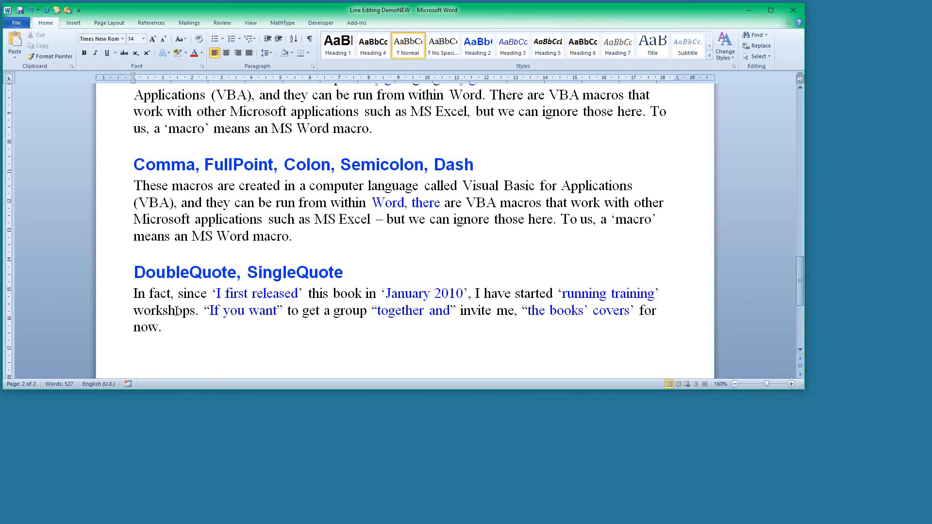
# - Restore the apostrophe after "books" and replace the closing quote after "covers" with a double quote
pyautogui.hotkey('ctrl', "'")
pyautogui.press('BackSpace')
pyautogui.write("'")
pyautogui.click(603, 310)
pyautogui.press('Right')
pyautogui.press('Right')
pyautogui.press('Right')
pyautogui.press('Right')
pyautogui.press('Right')
pyautogui.press('BackSpace')
pyautogui.write('"')
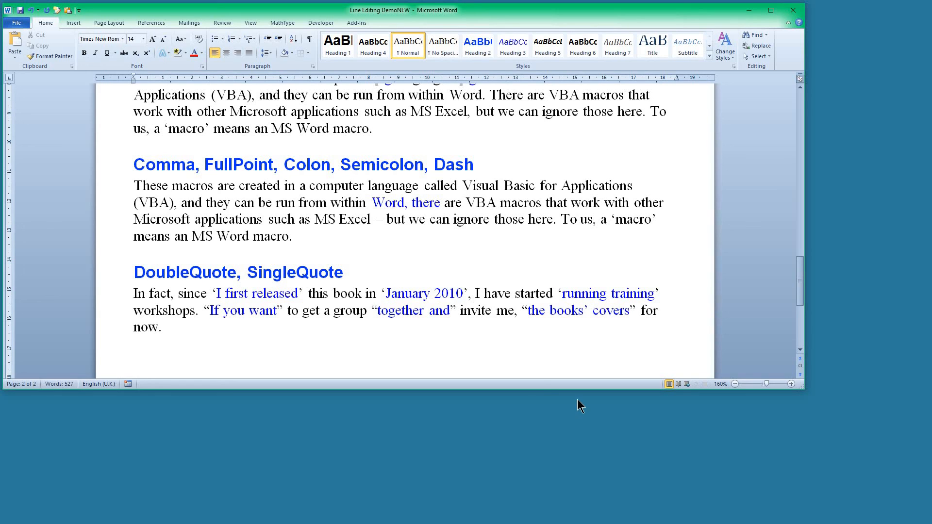